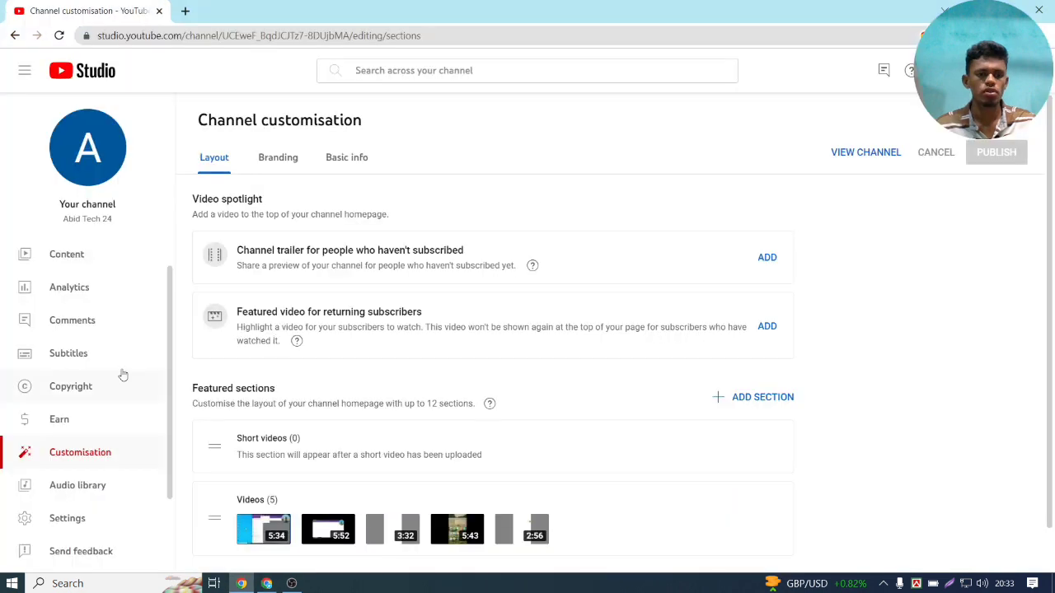
Review the channel's branding and basic info settings and highlight the channel name.
{"action": "scroll", "coordinate": [137, 255], "scroll_direction": "up", "scroll_amount": 1}
{"action": "scroll", "coordinate": [137, 254], "scroll_direction": "down", "scroll_amount": 1}
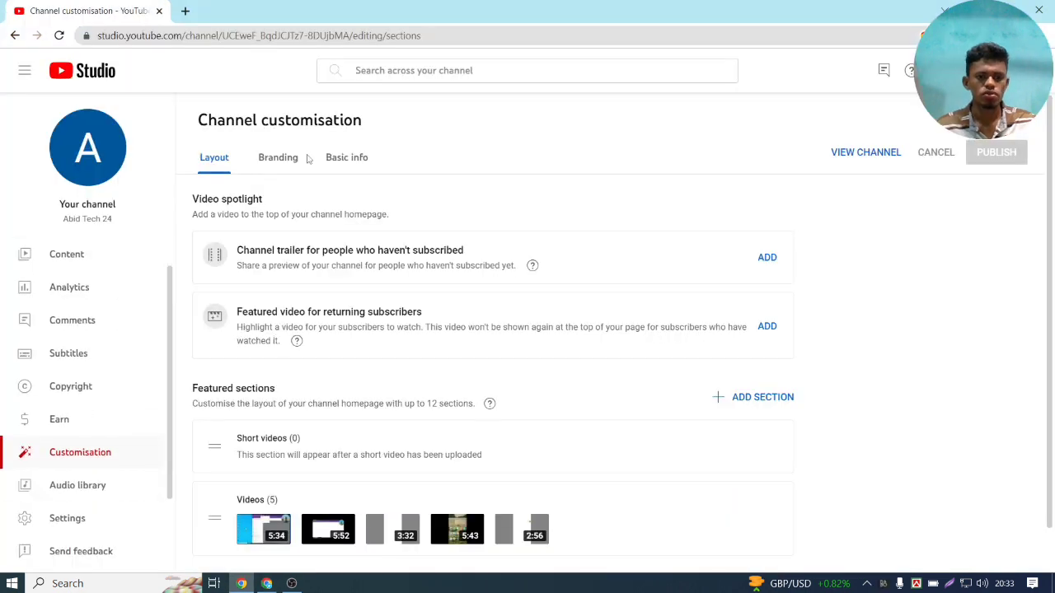
{"action": "left_click", "coordinate": [338, 162]}
{"action": "left_click", "coordinate": [291, 161]}
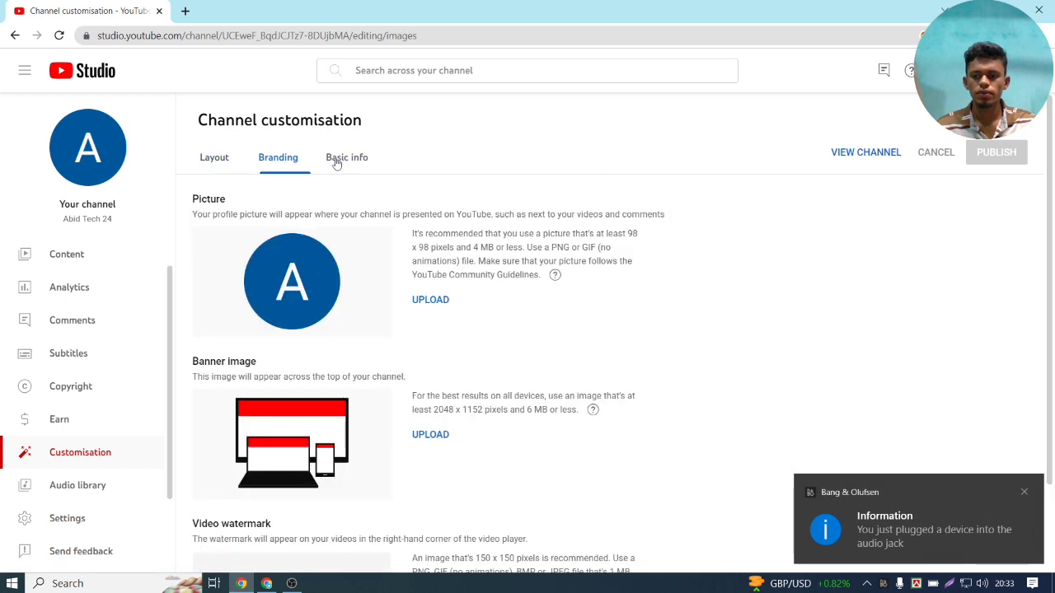
{"action": "left_click", "coordinate": [339, 166]}
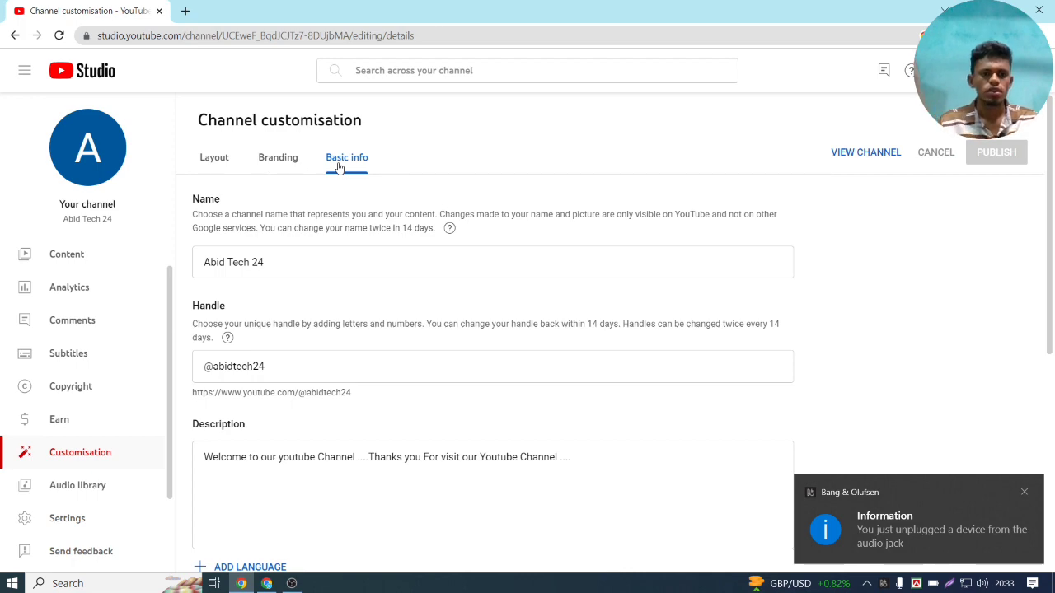
{"action": "scroll", "coordinate": [322, 243], "scroll_direction": "down", "scroll_amount": 4}
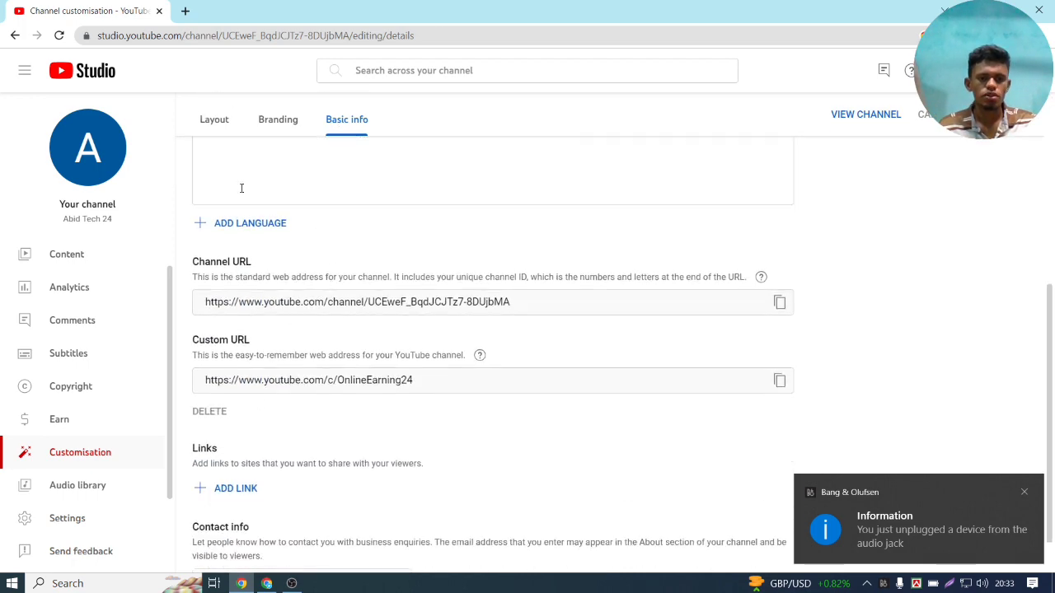
{"action": "scroll", "coordinate": [308, 156], "scroll_direction": "up", "scroll_amount": 3}
{"action": "left_click_drag", "start_coordinate": [280, 193], "coordinate": [179, 203]}
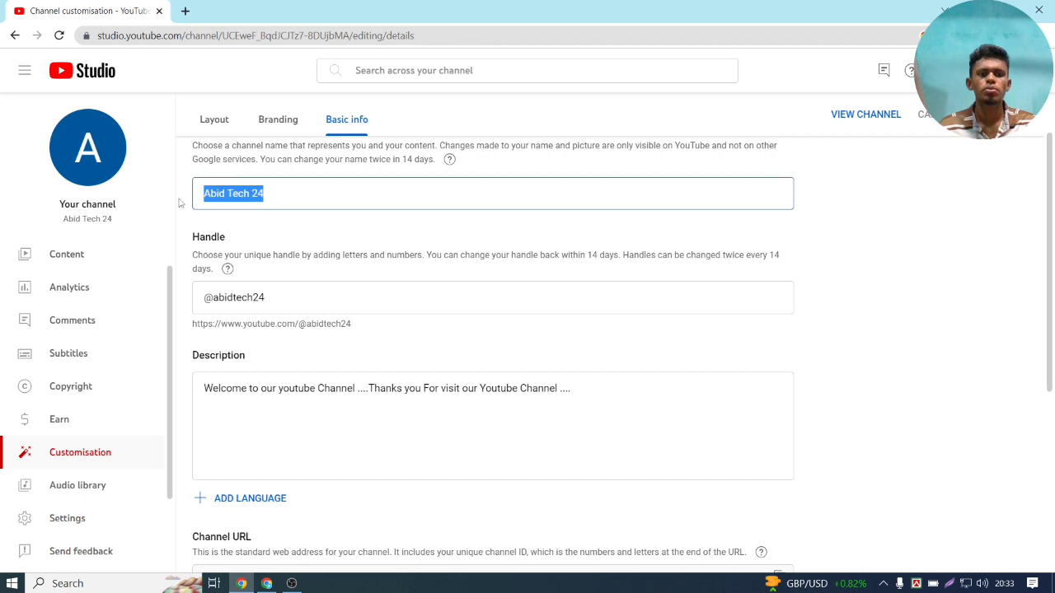
Switch to Canva's templates page, dismiss the Canva Pro trial offer and search the templates for "logo".
{"action": "left_click", "coordinate": [266, 584]}
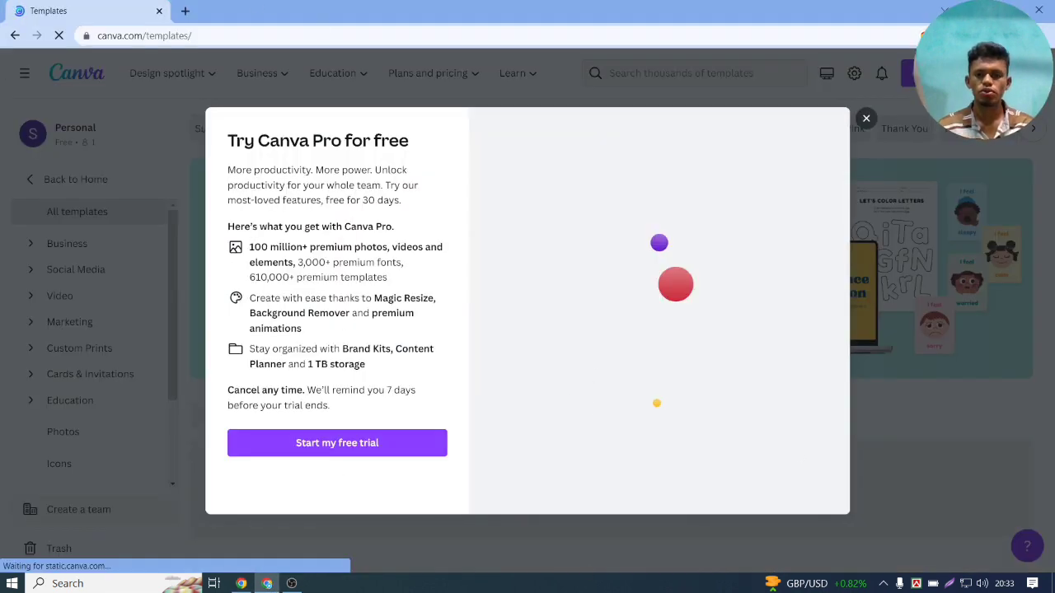
{"action": "left_click", "coordinate": [866, 118]}
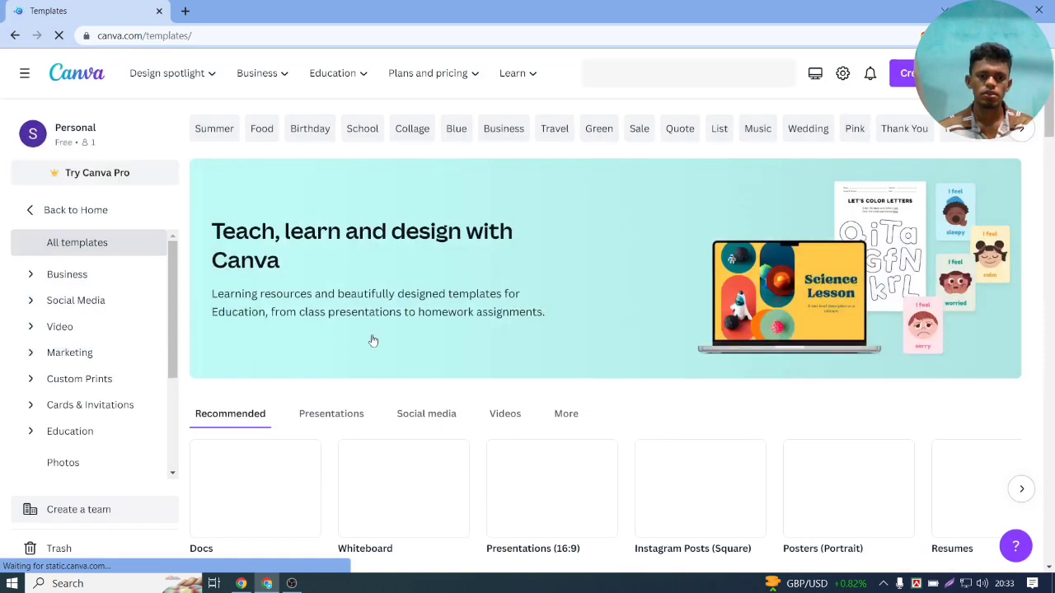
{"action": "scroll", "coordinate": [344, 165], "scroll_direction": "down", "scroll_amount": 4}
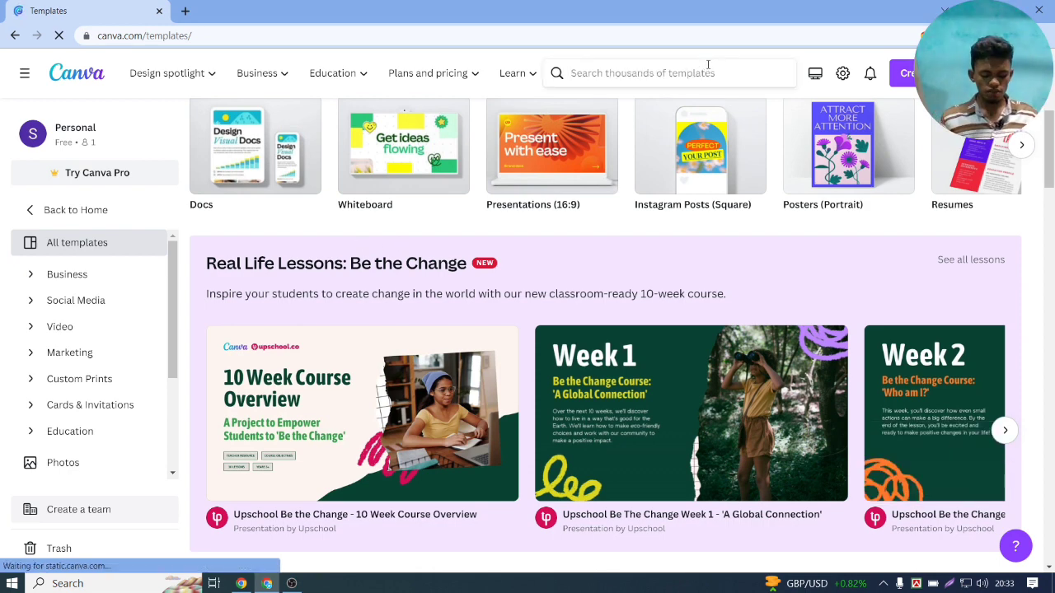
{"action": "left_click", "coordinate": [707, 64]}
{"action": "type", "text": "logo"}
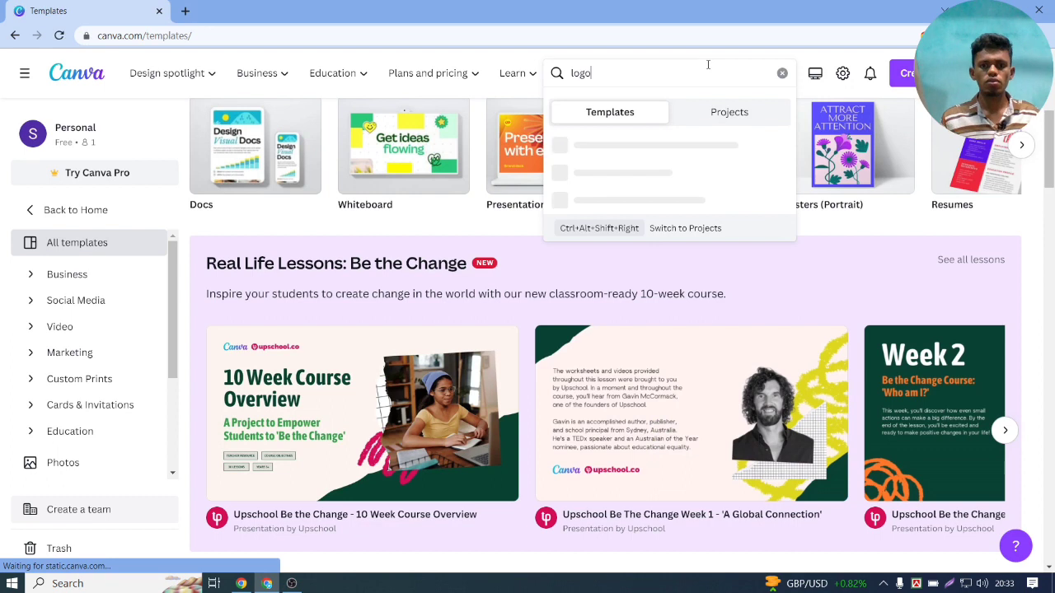
{"action": "key", "text": "Return"}
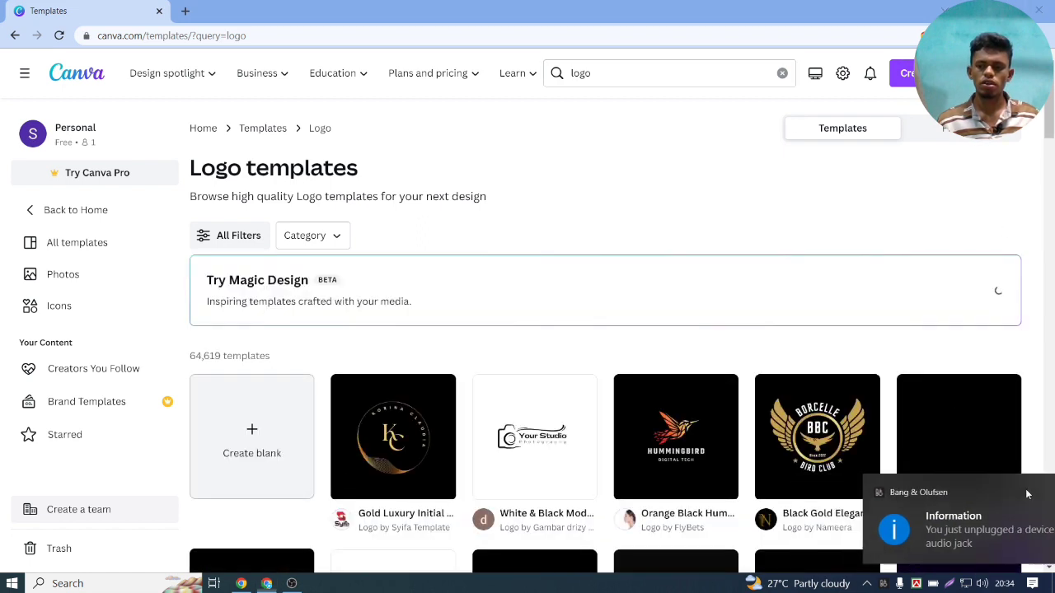
Browse the logo templates and open the Yellow Minimalist Round Shaped Cafe Logo for customization.
{"action": "scroll", "coordinate": [539, 344], "scroll_direction": "down", "scroll_amount": 2}
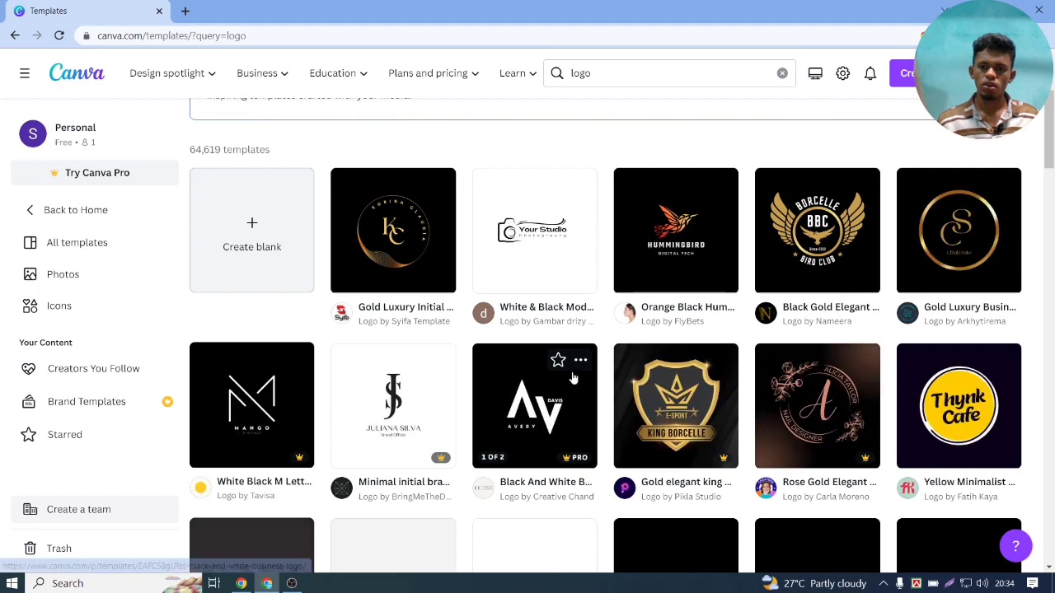
{"action": "scroll", "coordinate": [571, 374], "scroll_direction": "down", "scroll_amount": 5}
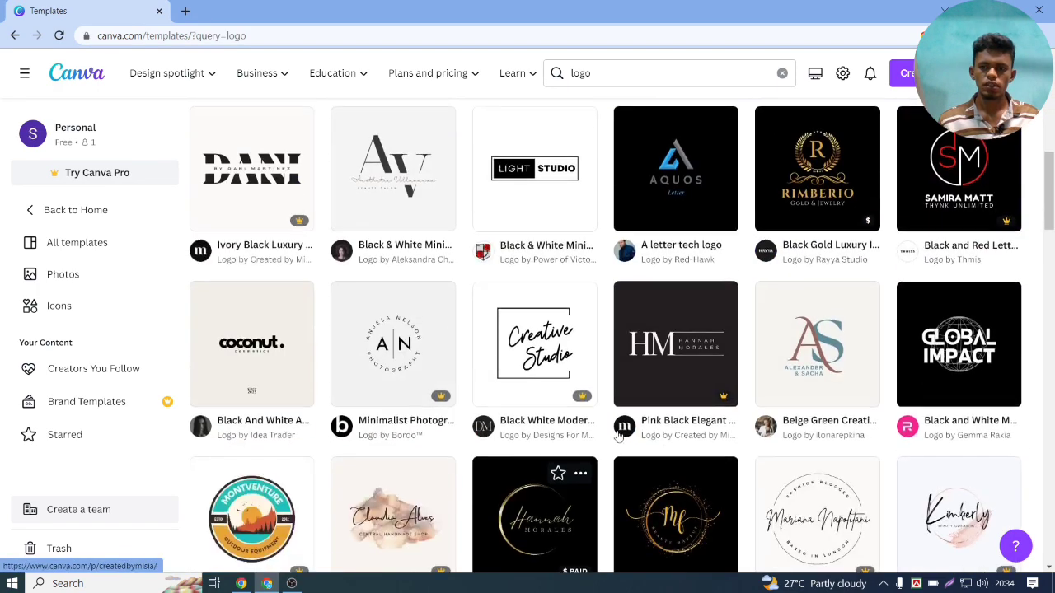
{"action": "scroll", "coordinate": [981, 284], "scroll_direction": "up", "scroll_amount": 3}
{"action": "left_click", "coordinate": [984, 280]}
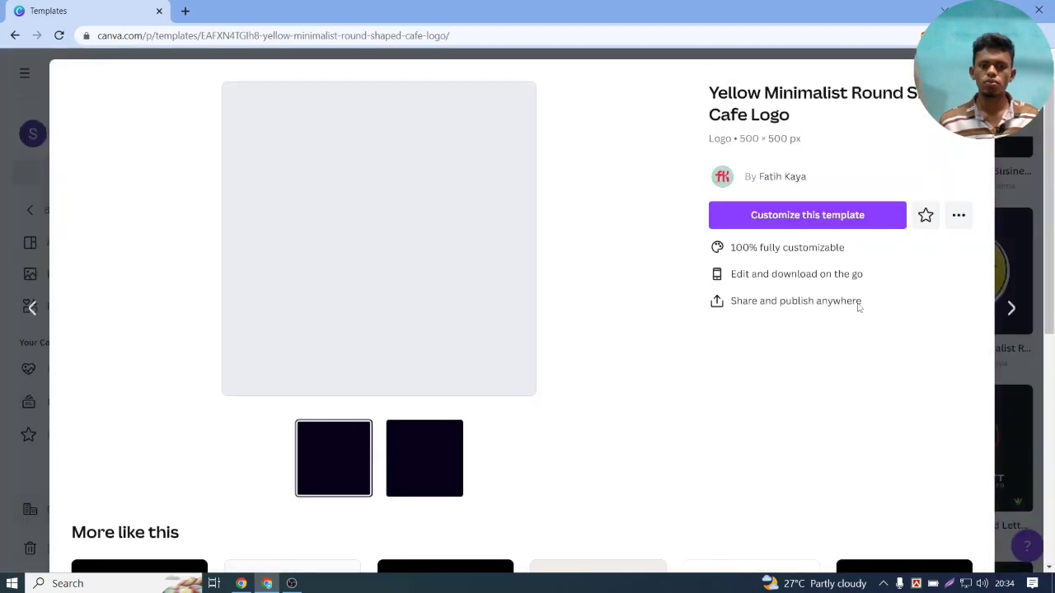
{"action": "left_click", "coordinate": [428, 473]}
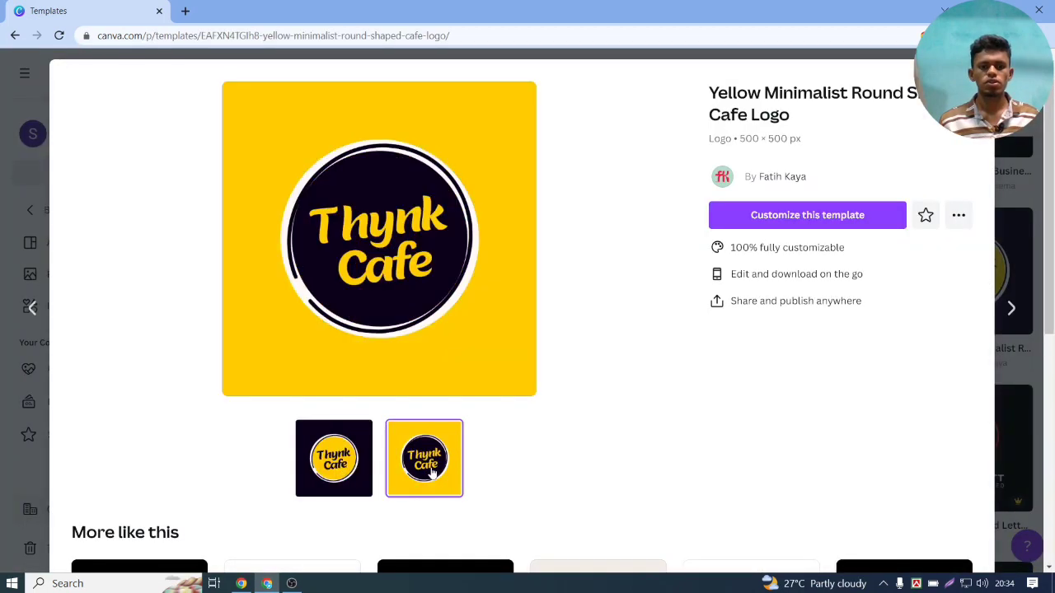
{"action": "left_click", "coordinate": [855, 216]}
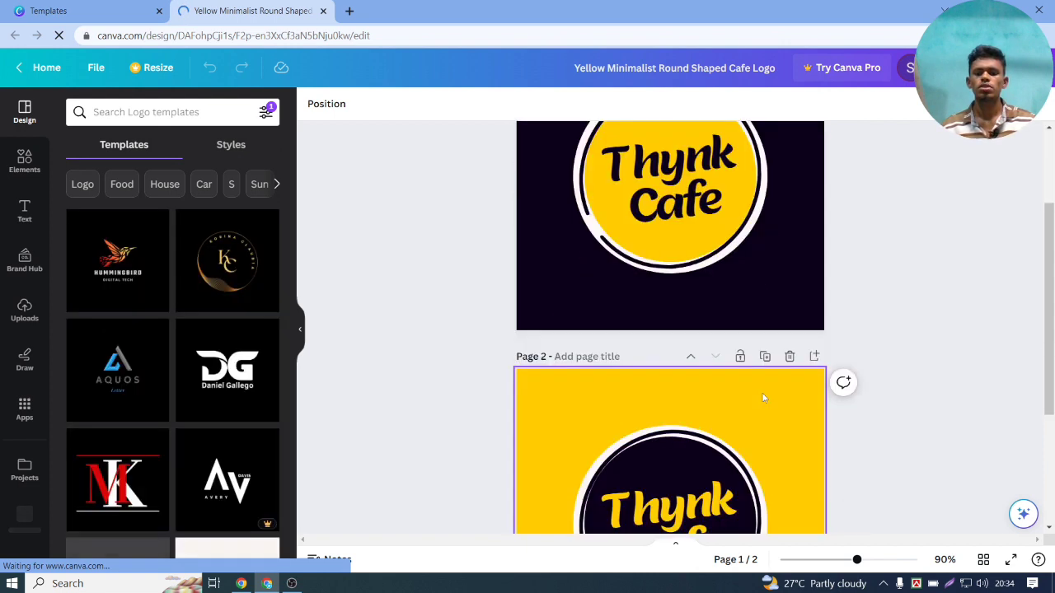
Delete the yellow second page and recolour the remaining page's background with the Brand Kit's light blue.
{"action": "left_click", "coordinate": [790, 356]}
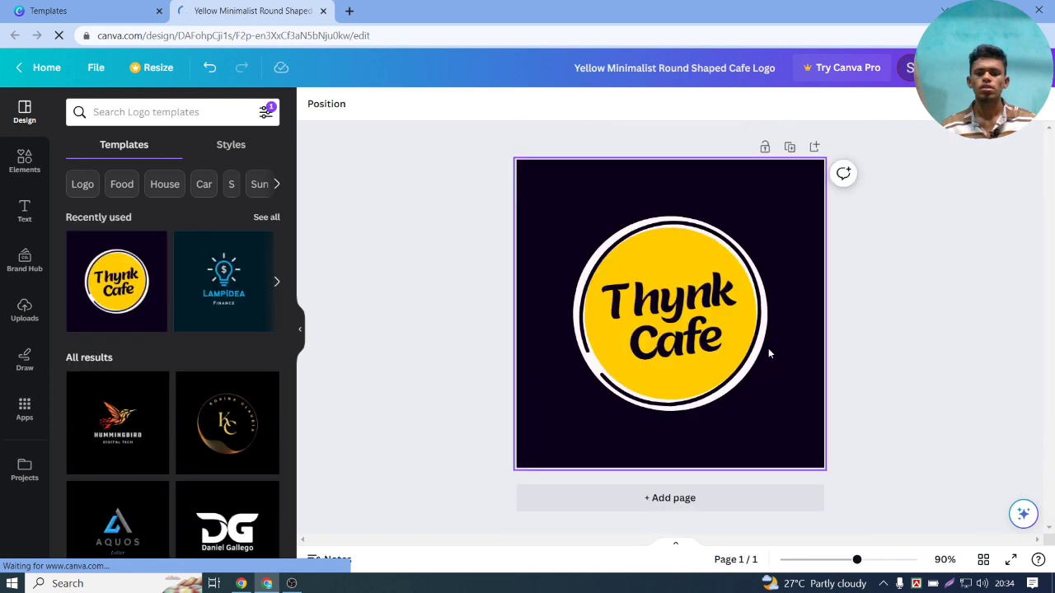
{"action": "left_click", "coordinate": [622, 197]}
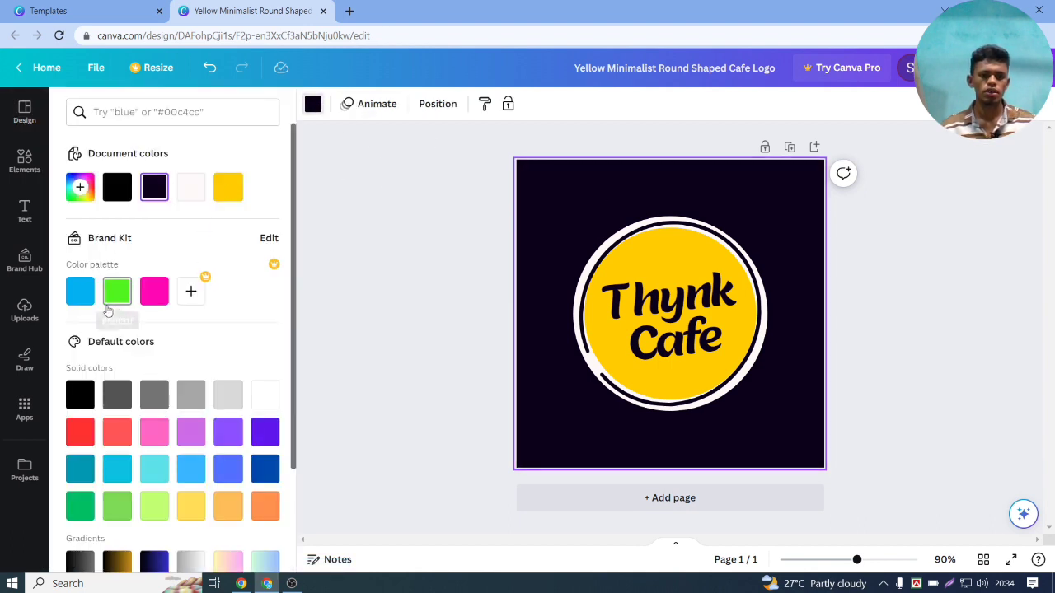
{"action": "left_click", "coordinate": [88, 297]}
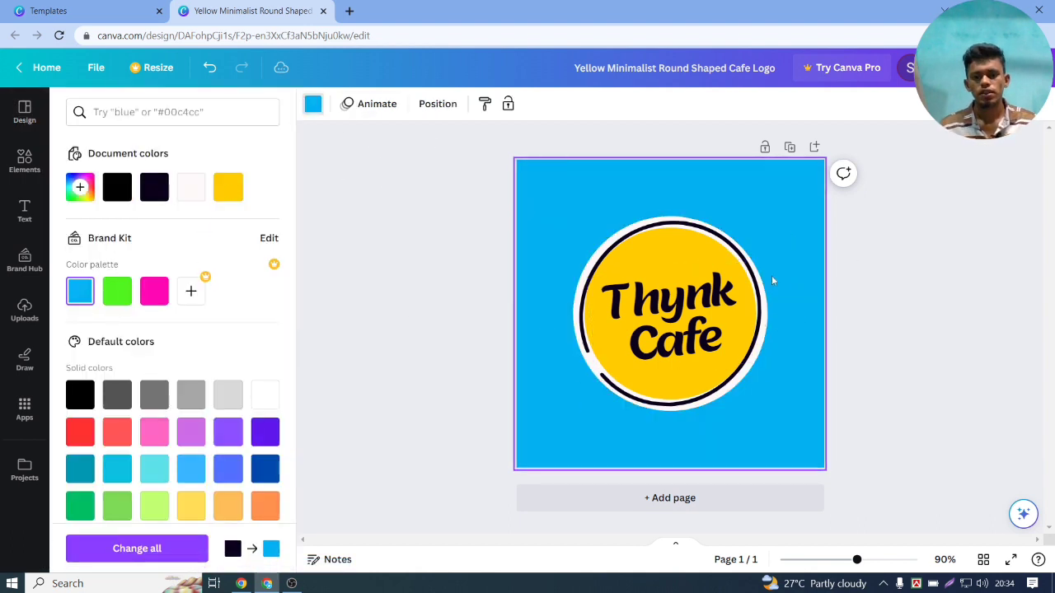
Try removing the "Thynk Cafe" text from the yellow circle, and undo the removal.
{"action": "left_click", "coordinate": [680, 243]}
{"action": "key", "text": "Delete"}
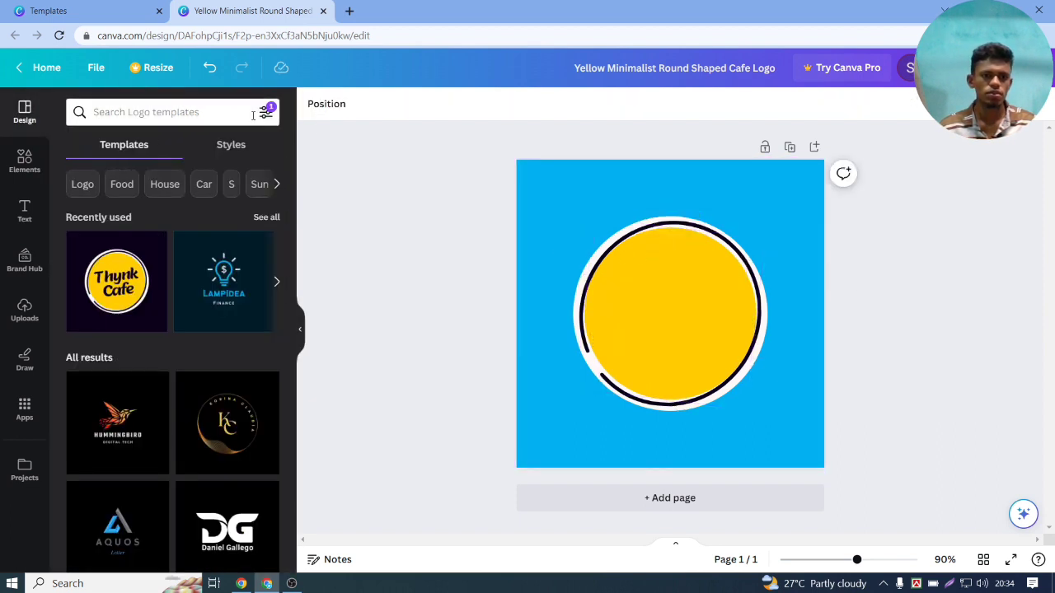
{"action": "left_click", "coordinate": [336, 118]}
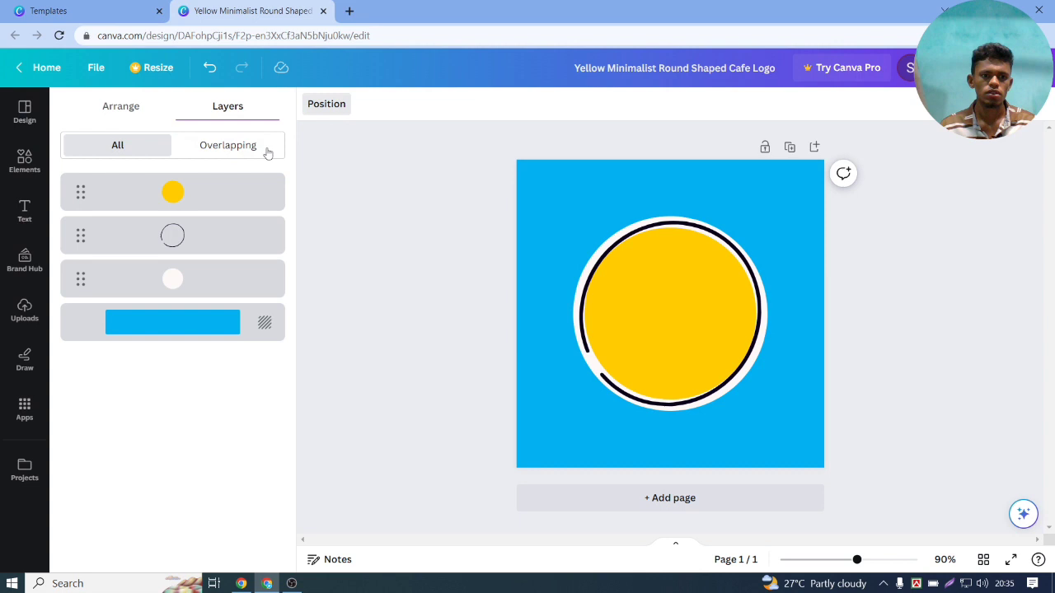
{"action": "left_click", "coordinate": [172, 196]}
{"action": "left_click", "coordinate": [170, 325]}
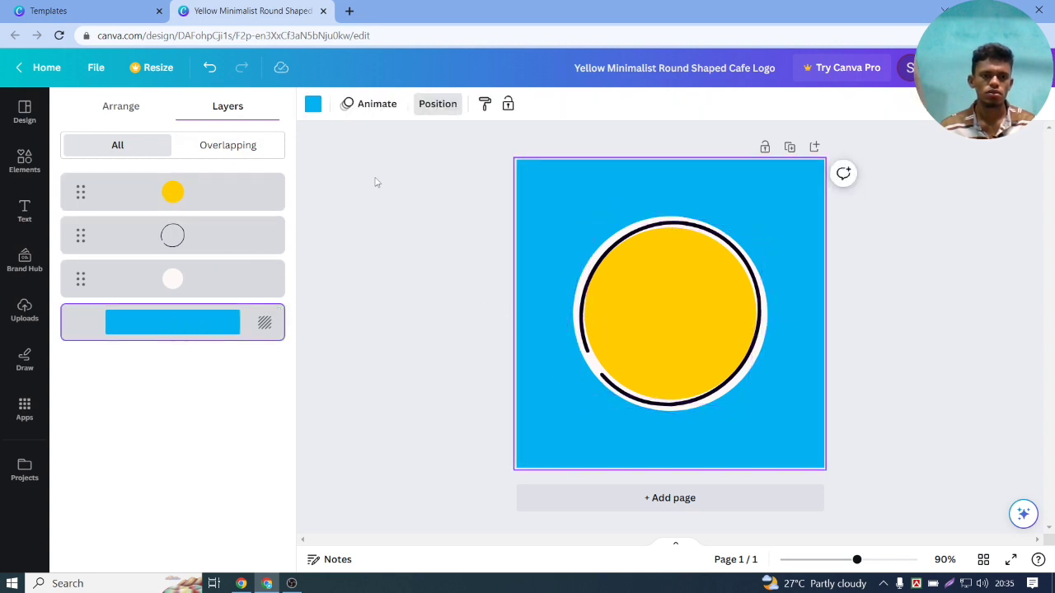
{"action": "left_click", "coordinate": [120, 111]}
{"action": "left_click", "coordinate": [23, 112]}
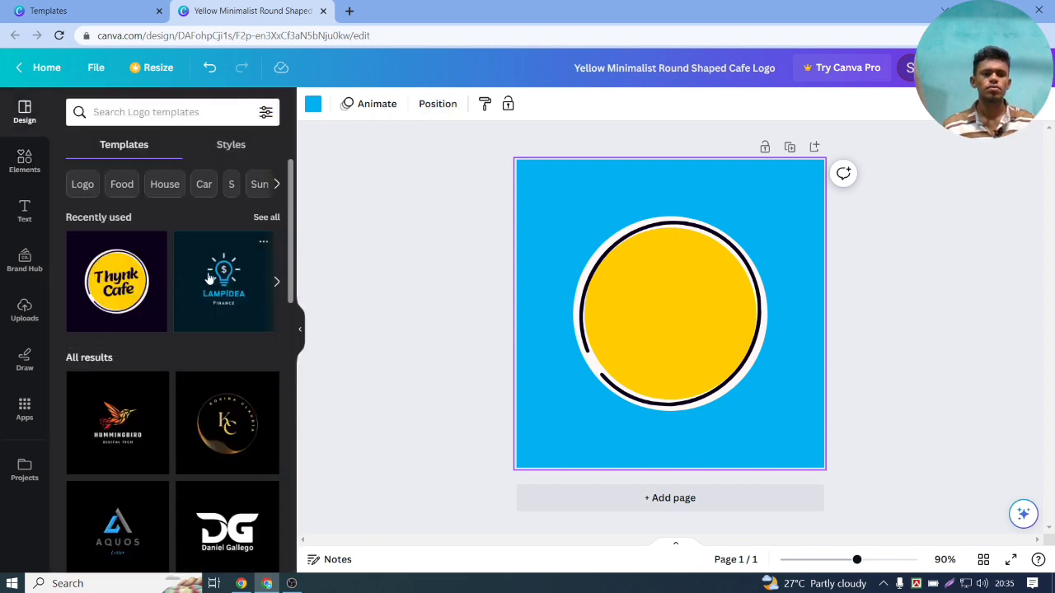
{"action": "left_click", "coordinate": [646, 311]}
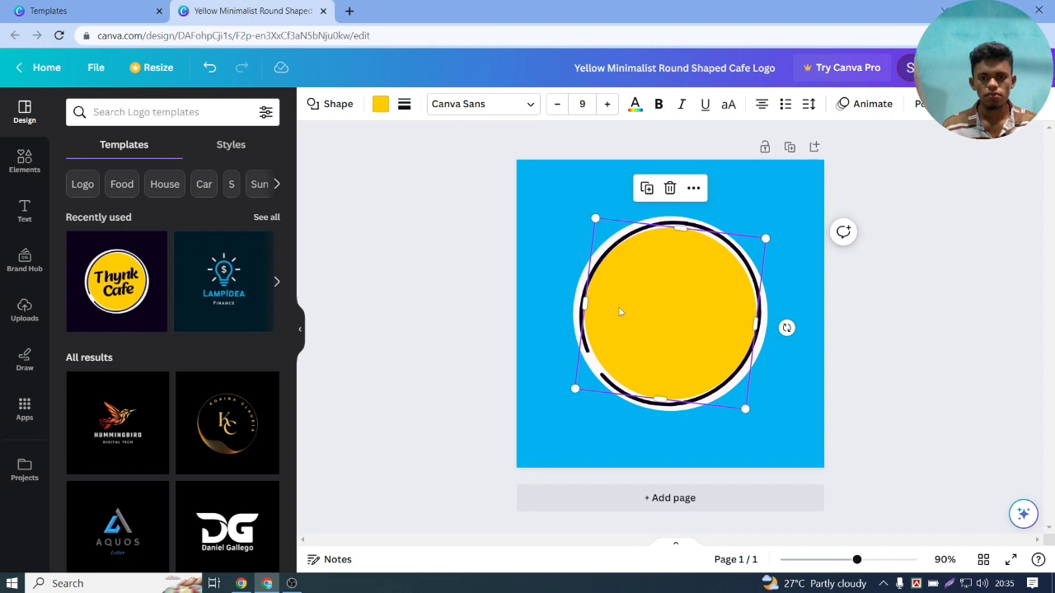
{"action": "left_click", "coordinate": [336, 106]}
{"action": "left_click", "coordinate": [428, 245]}
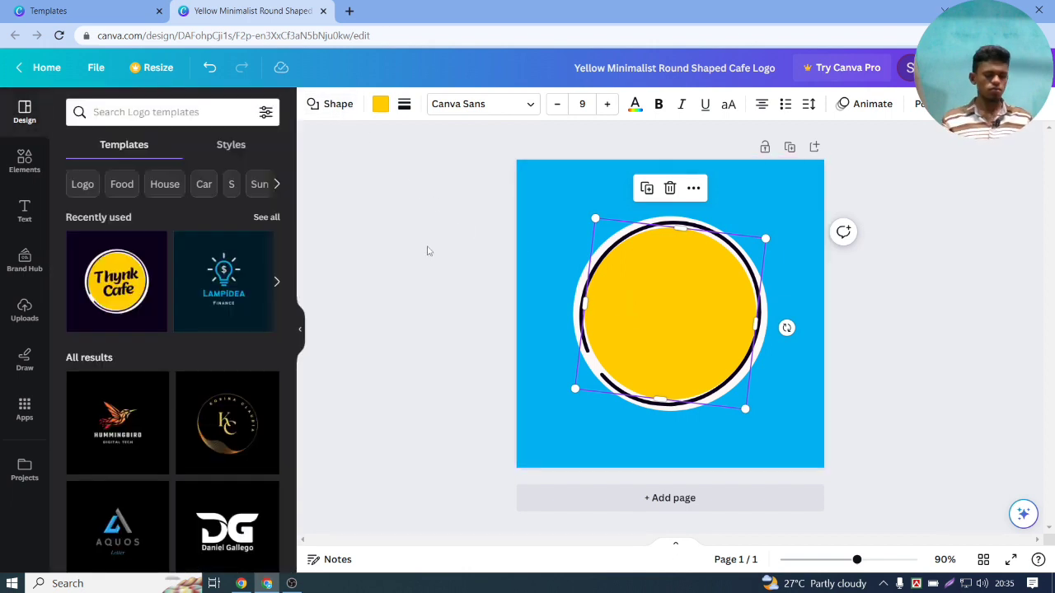
{"action": "key", "text": "ctrl+z"}
Replace the "Thynk Cafe" text with "Abid Tech 24" and resize it to font size 38.7 within the yellow circle.
{"action": "double_click", "coordinate": [682, 306]}
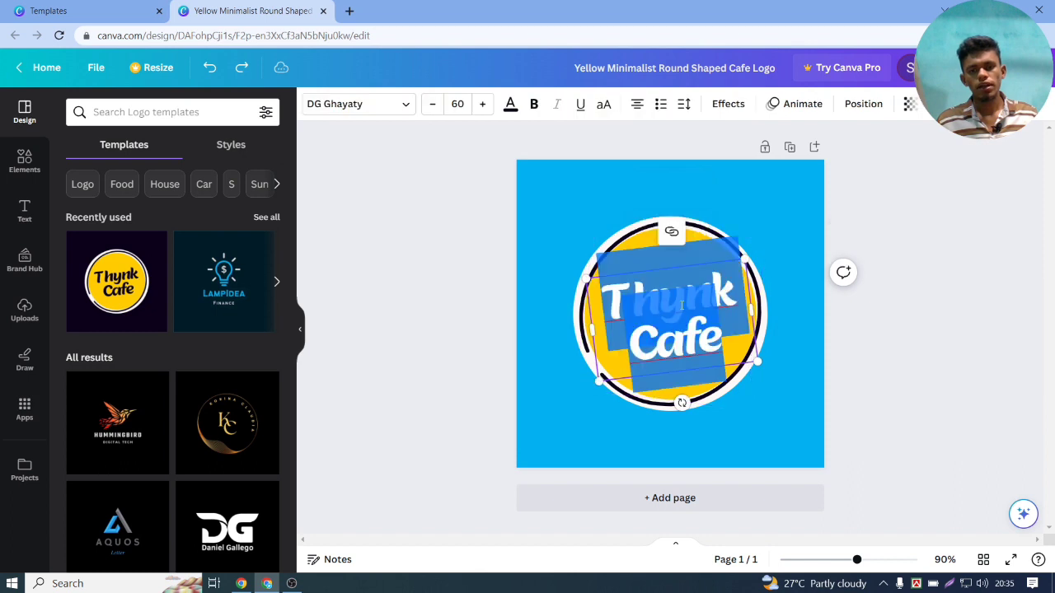
{"action": "type", "text": "Abid Tech 24"}
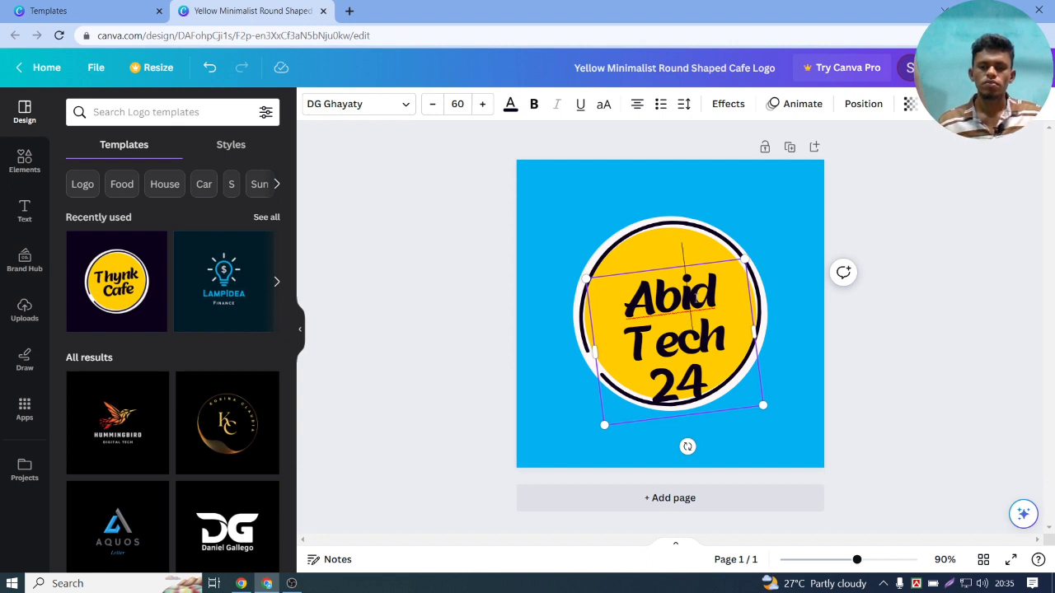
{"action": "left_click_drag", "start_coordinate": [767, 327], "coordinate": [824, 305]}
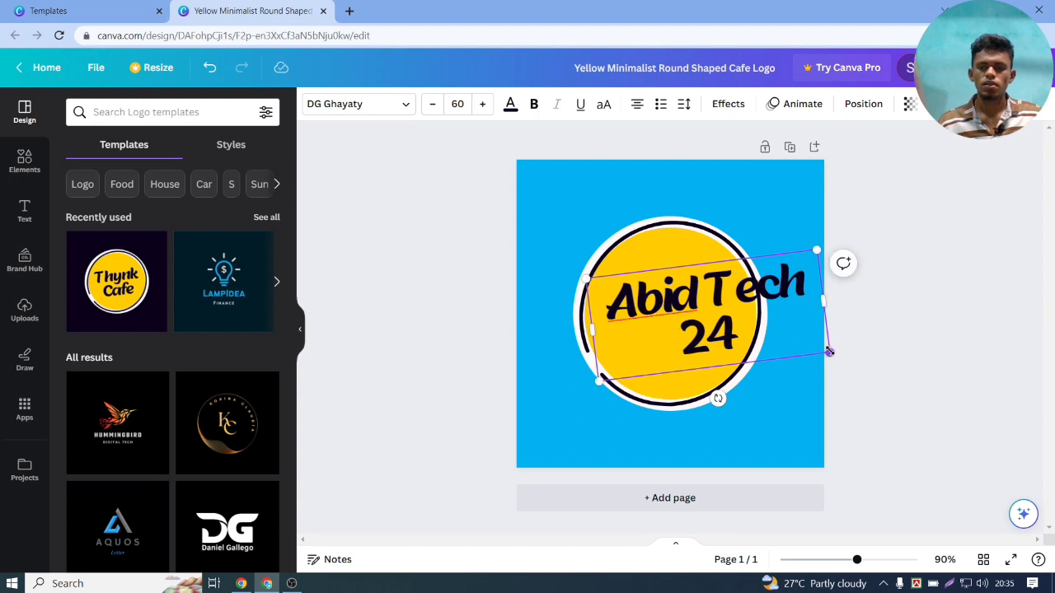
{"action": "left_click_drag", "start_coordinate": [829, 353], "coordinate": [742, 327]}
Move the "Abid Tech 24" text down to the middle of the yellow circle and deselect it.
{"action": "left_click_drag", "start_coordinate": [681, 287], "coordinate": [725, 289]}
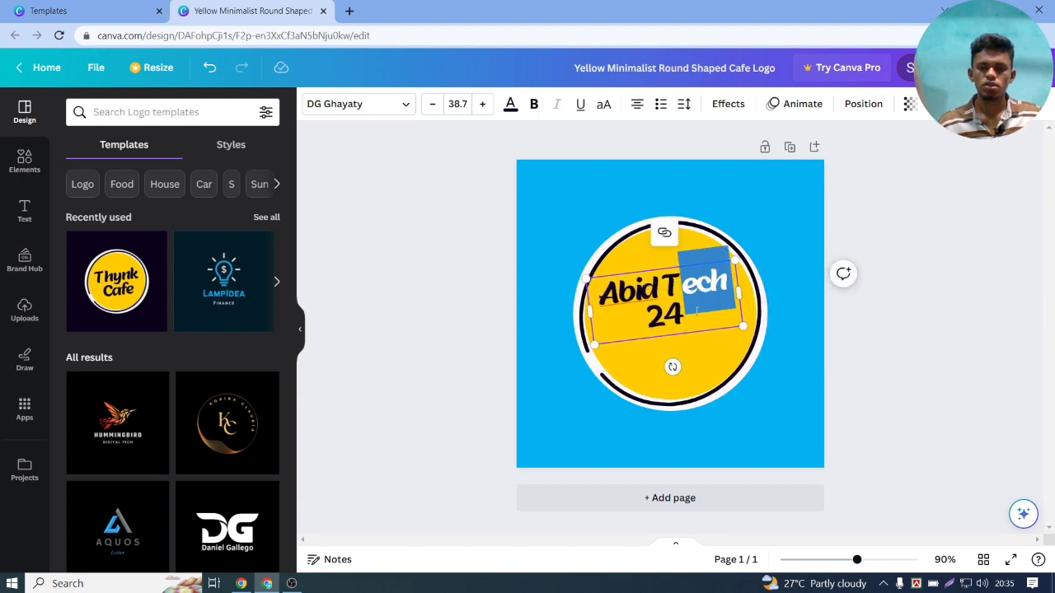
{"action": "left_click", "coordinate": [698, 289]}
{"action": "left_click", "coordinate": [663, 288]}
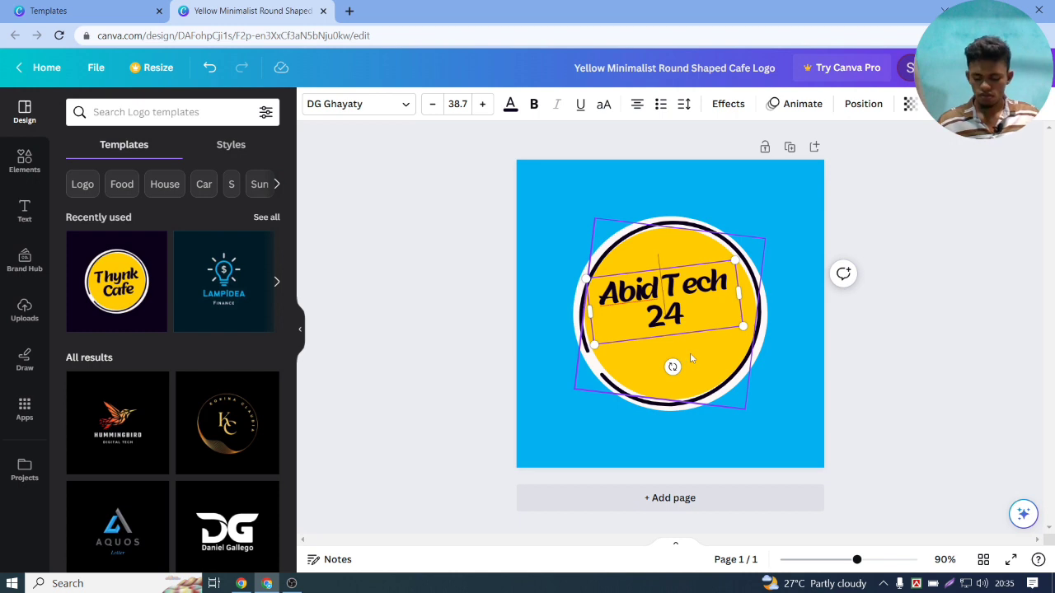
{"action": "key", "text": "Down"}
{"action": "key", "text": "Right"}
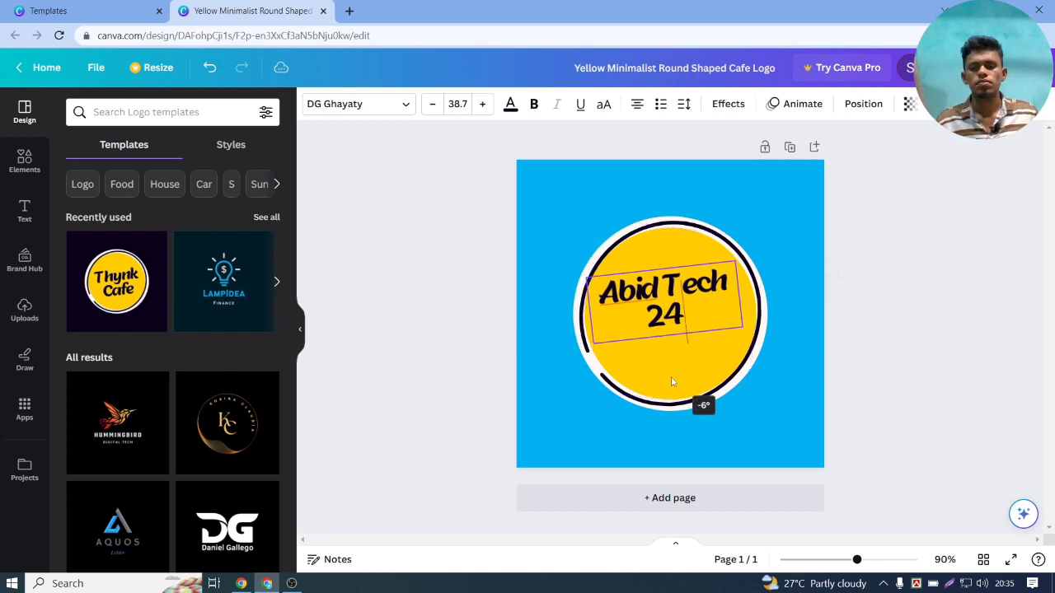
{"action": "left_click_drag", "start_coordinate": [657, 266], "coordinate": [664, 286]}
{"action": "left_click", "coordinate": [908, 241]}
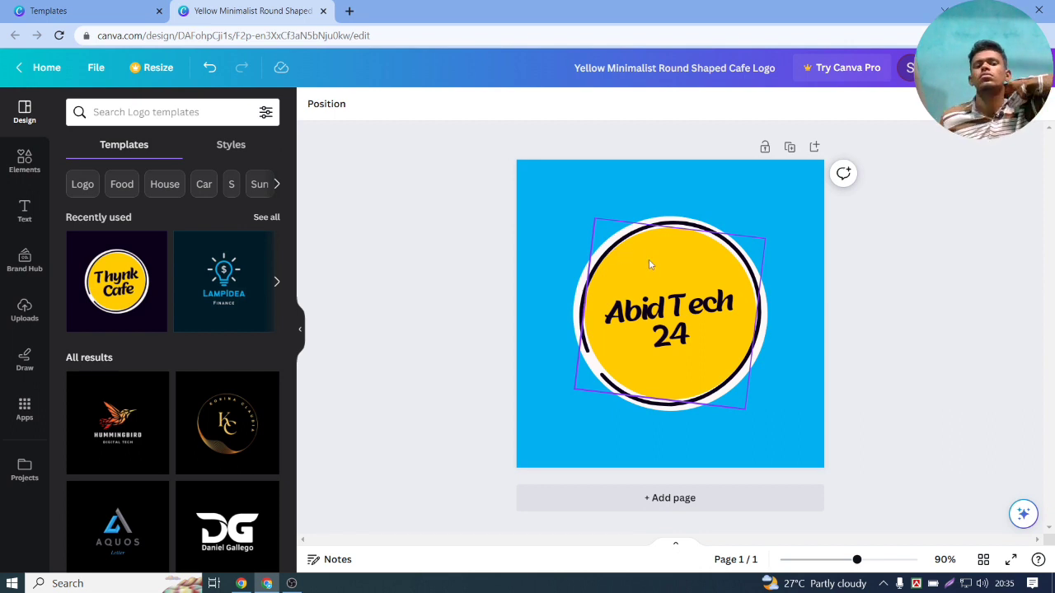
Try HK Modular on the "Abid Tech 24" text and set its font to Yeseva One.
{"action": "left_click", "coordinate": [652, 321]}
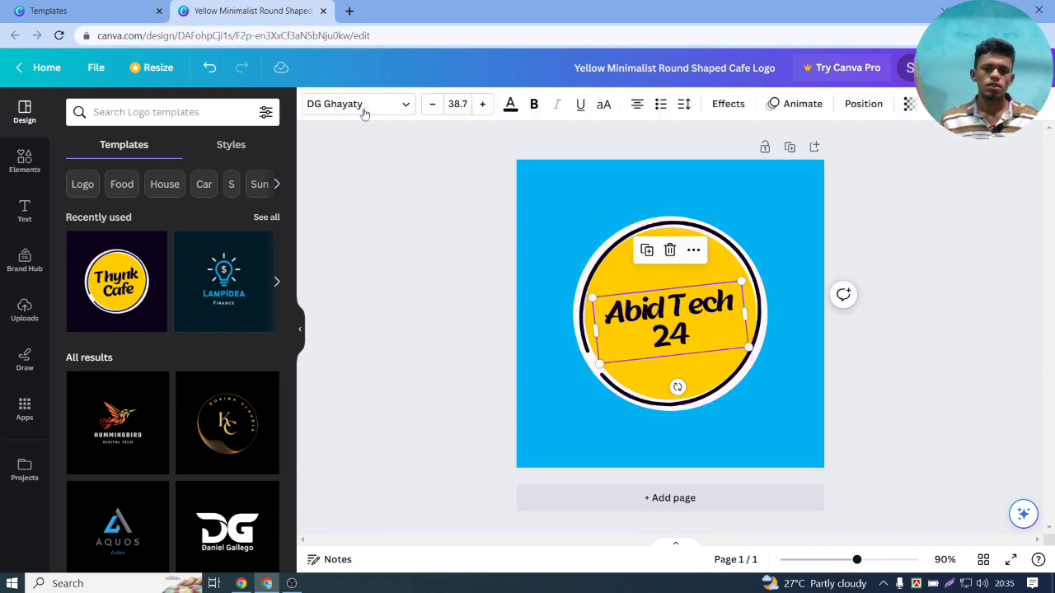
{"action": "left_click", "coordinate": [363, 111]}
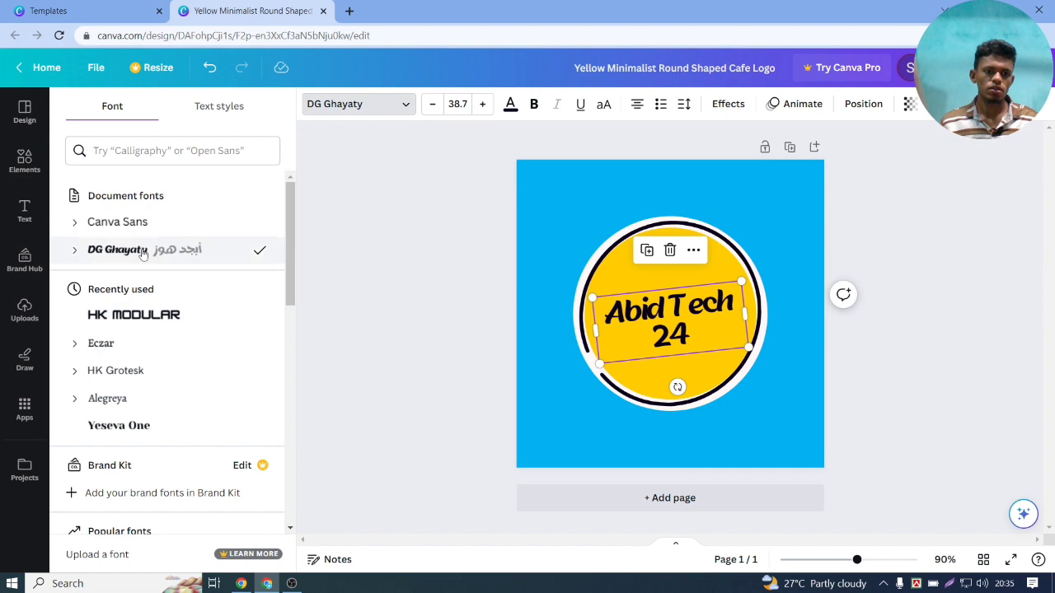
{"action": "left_click", "coordinate": [152, 329]}
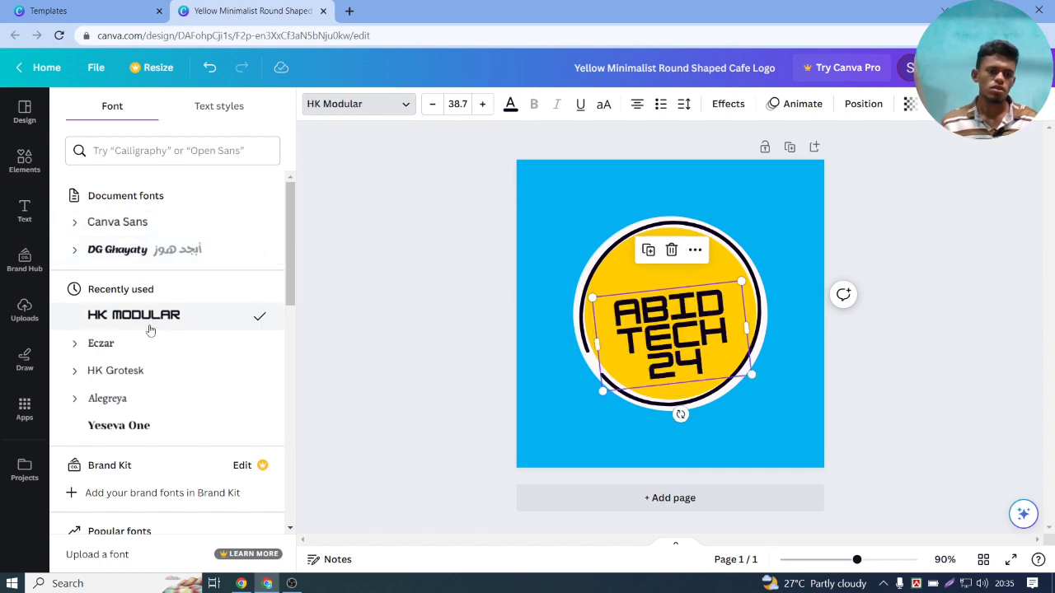
{"action": "left_click", "coordinate": [142, 427]}
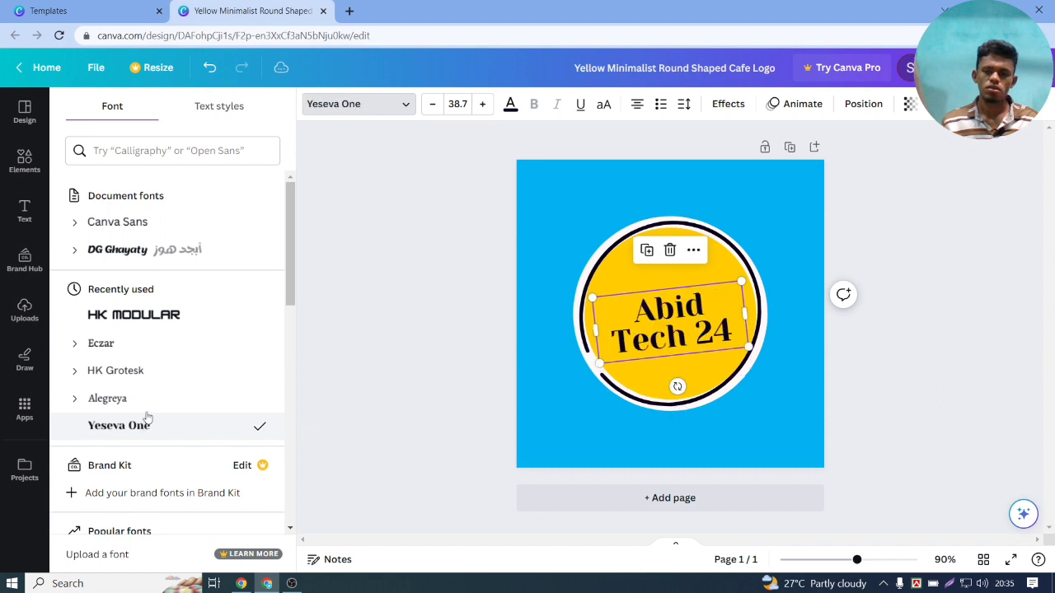
Try HK Grotesk on the "Abid Tech 24" text, set its font to DG Ghayaty Bold, and deselect it.
{"action": "left_click", "coordinate": [142, 379]}
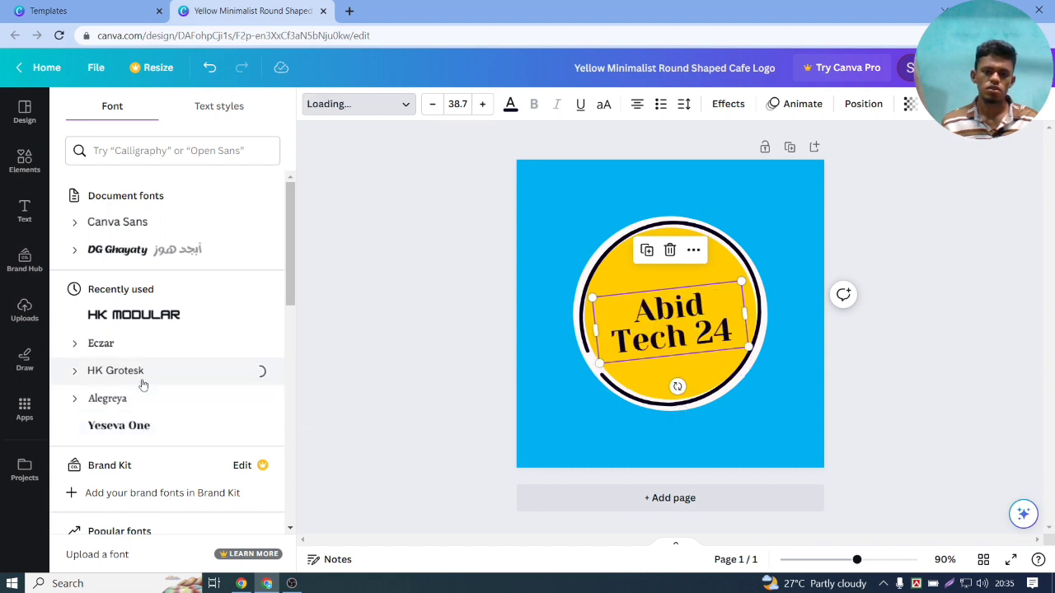
{"action": "left_click", "coordinate": [145, 251]}
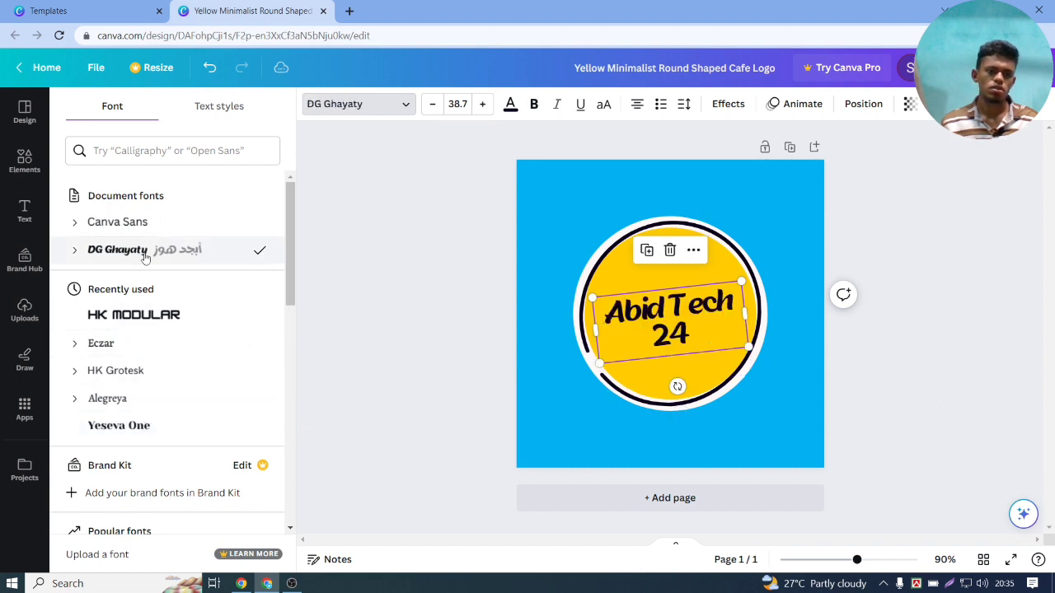
{"action": "left_click", "coordinate": [75, 251]}
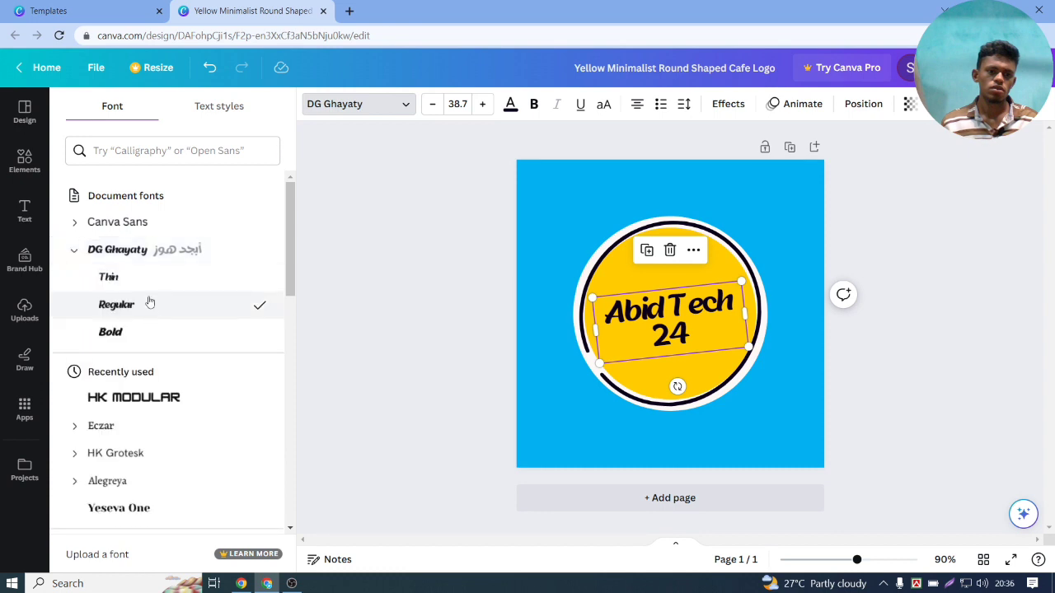
{"action": "left_click", "coordinate": [143, 340]}
{"action": "left_click", "coordinate": [479, 317]}
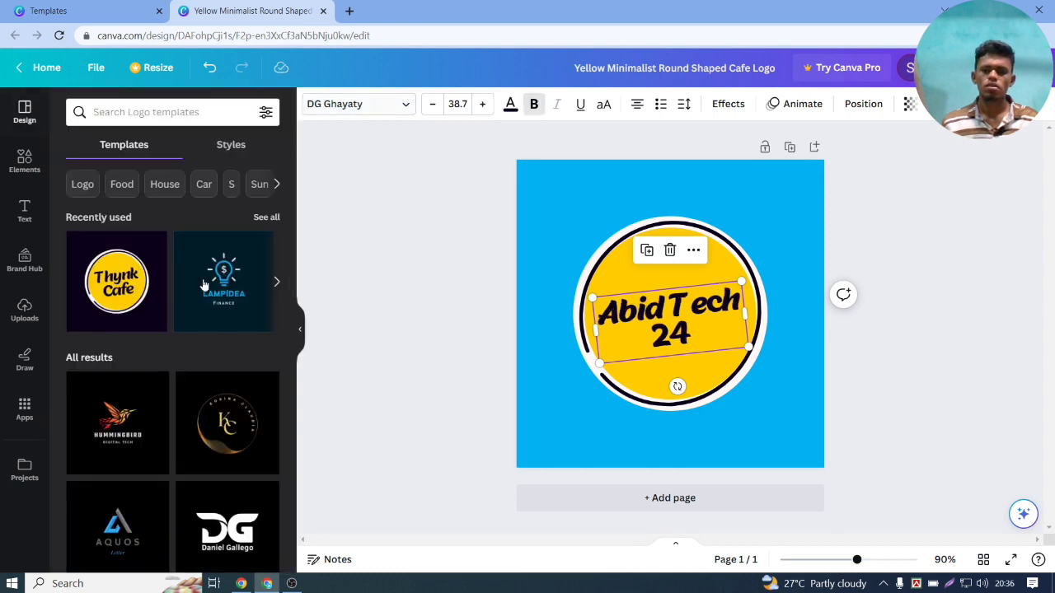
{"action": "left_click", "coordinate": [936, 256]}
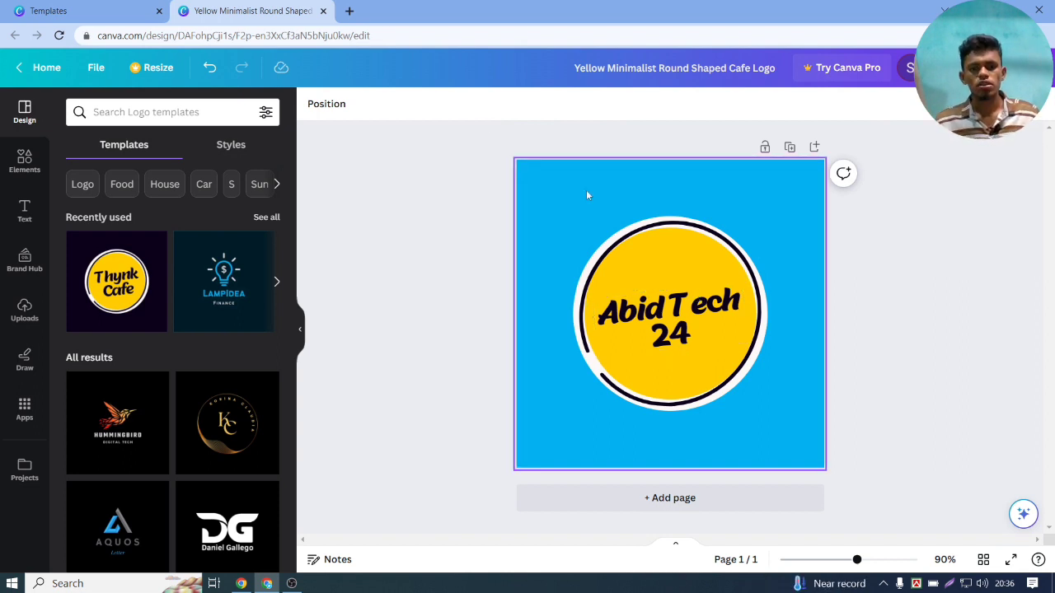
Rename the design as "youtube logo".
{"action": "left_click", "coordinate": [931, 67]}
{"action": "left_click", "coordinate": [761, 68]}
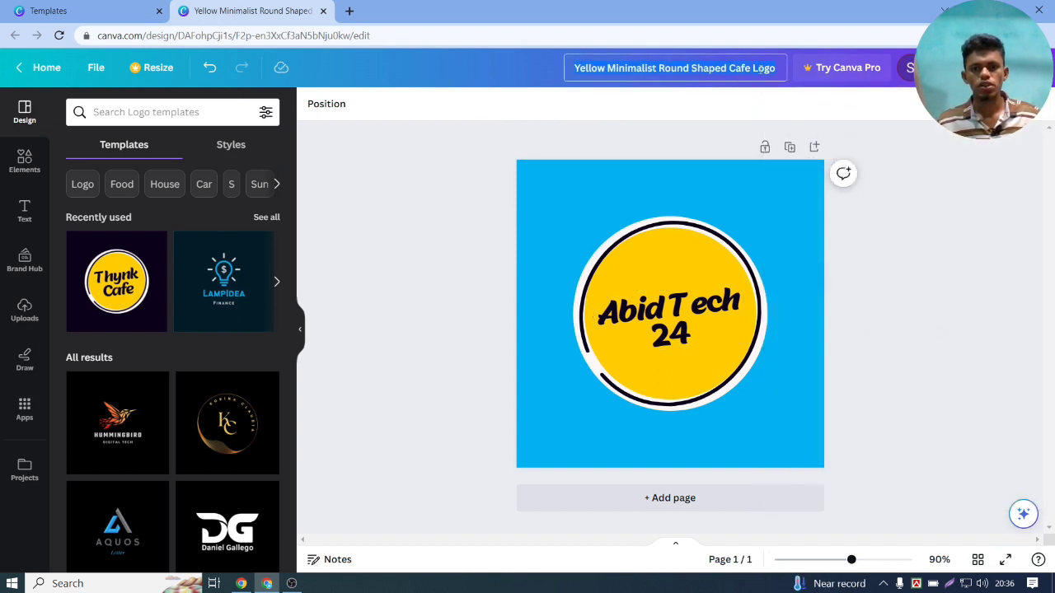
{"action": "type", "text": "youtu"}
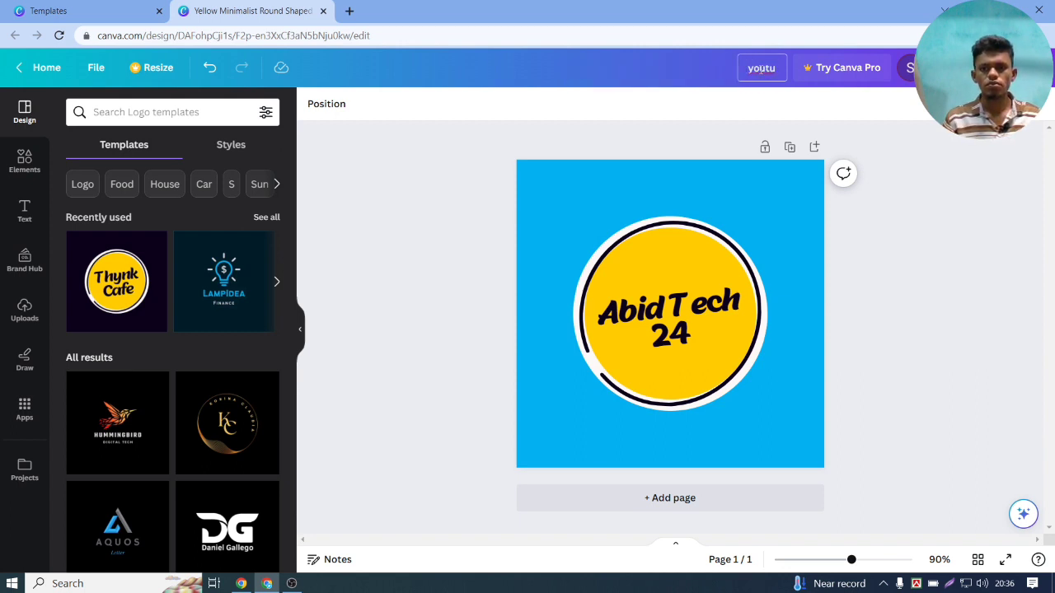
{"action": "key", "text": "BackSpace"}
{"action": "key", "text": "BackSpace"}
{"action": "key", "text": "BackSpace"}
{"action": "key", "text": "BackSpace"}
{"action": "key", "text": "BackSpace"}
{"action": "type", "text": "youtube"}
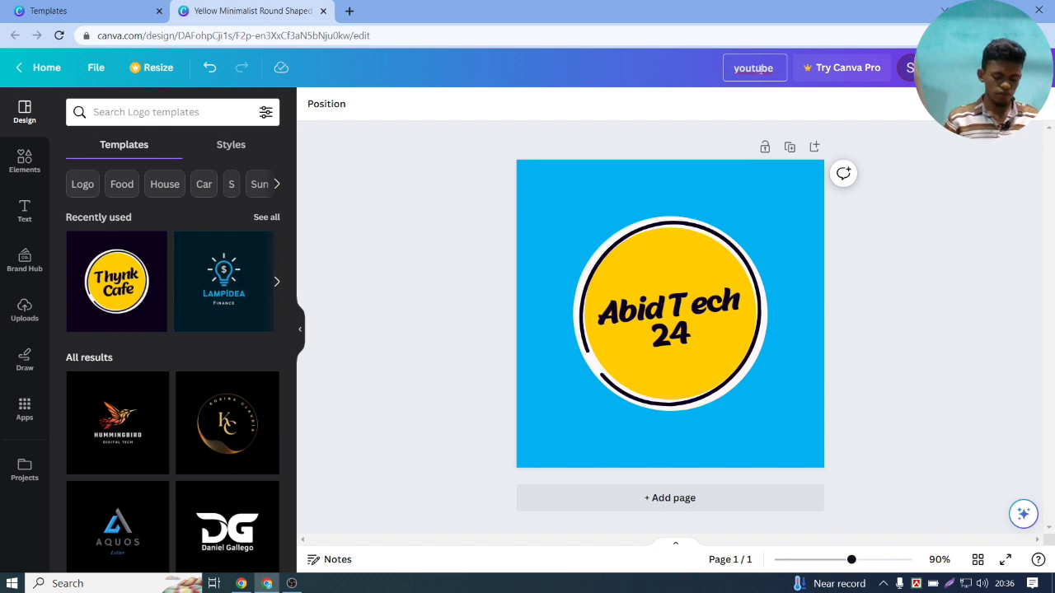
{"action": "type", "text": " logo"}
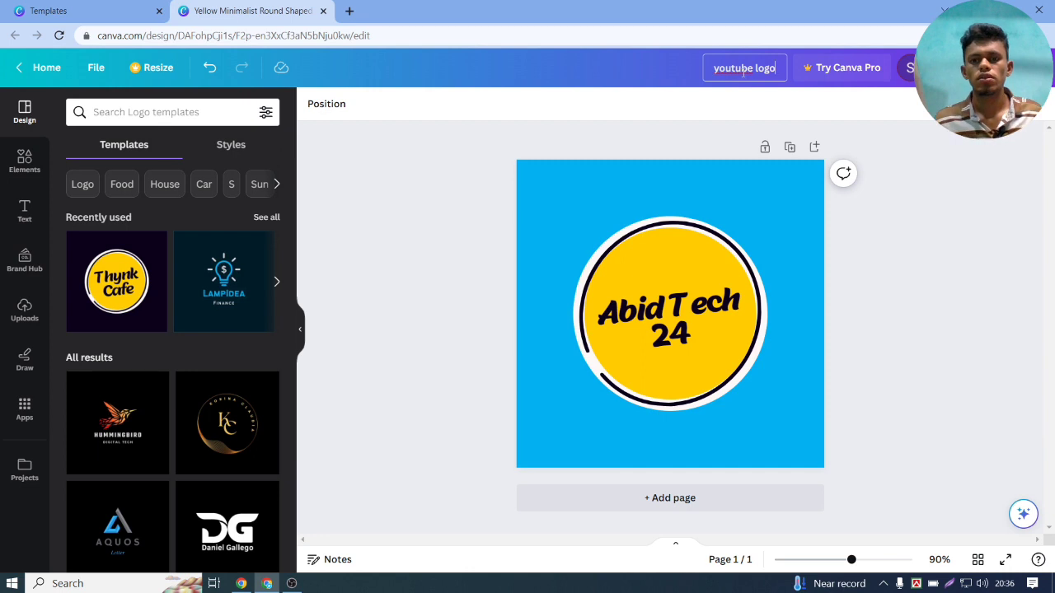
{"action": "right_click", "coordinate": [751, 75]}
{"action": "left_click", "coordinate": [770, 98]}
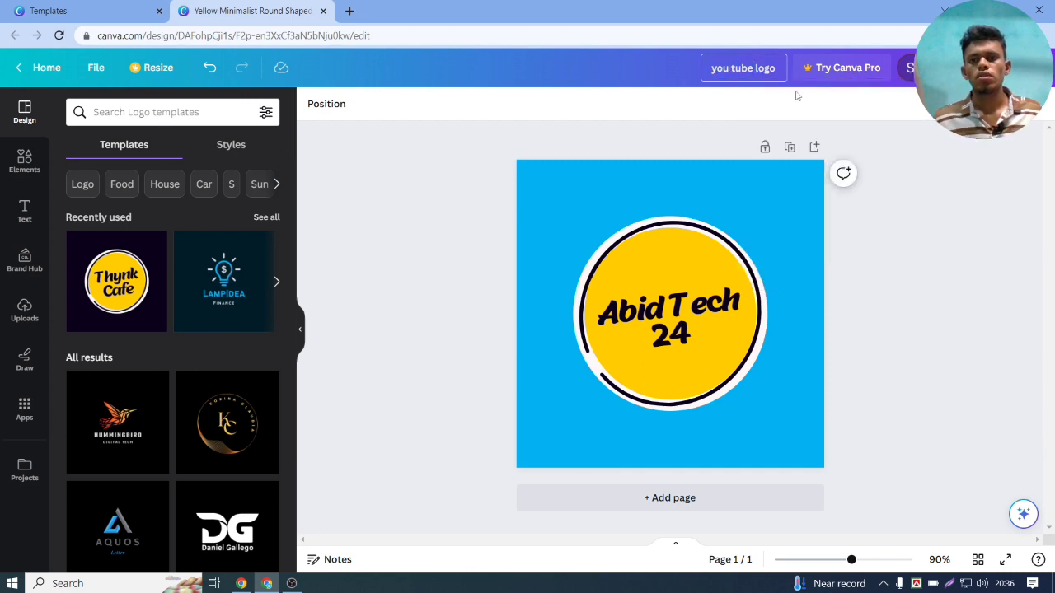
{"action": "left_click", "coordinate": [794, 100]}
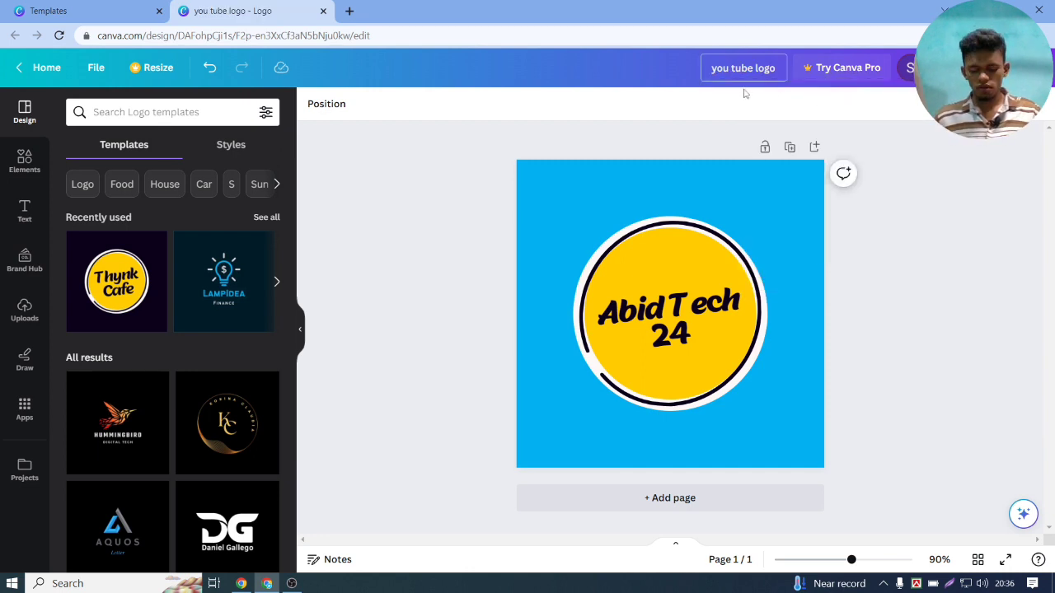
{"action": "key", "text": "BackSpace"}
Download the logo design as a PNG at 500 × 500 px.
{"action": "left_click", "coordinate": [989, 67]}
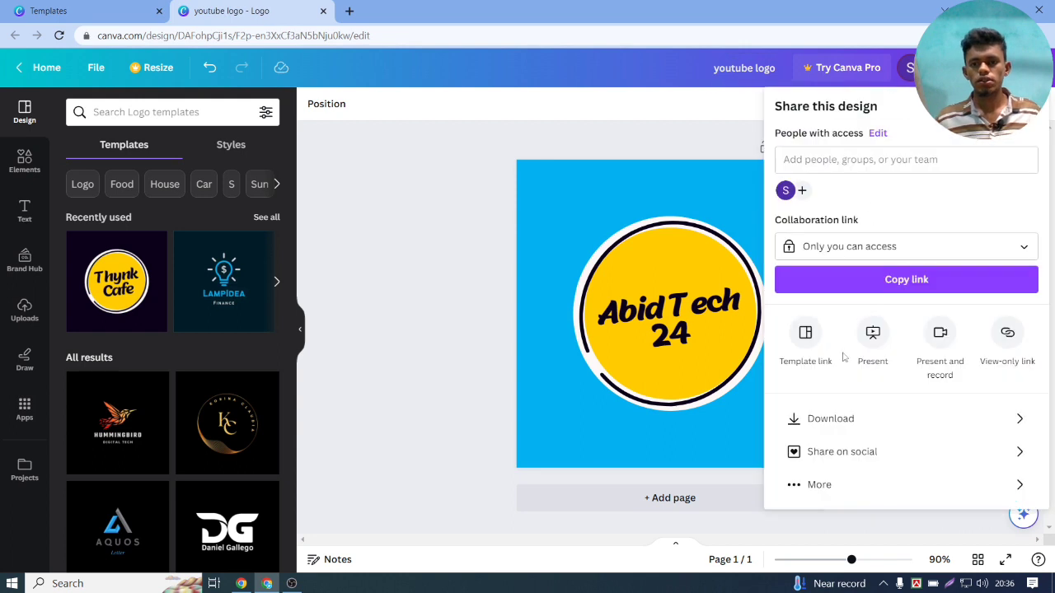
{"action": "left_click", "coordinate": [778, 413]}
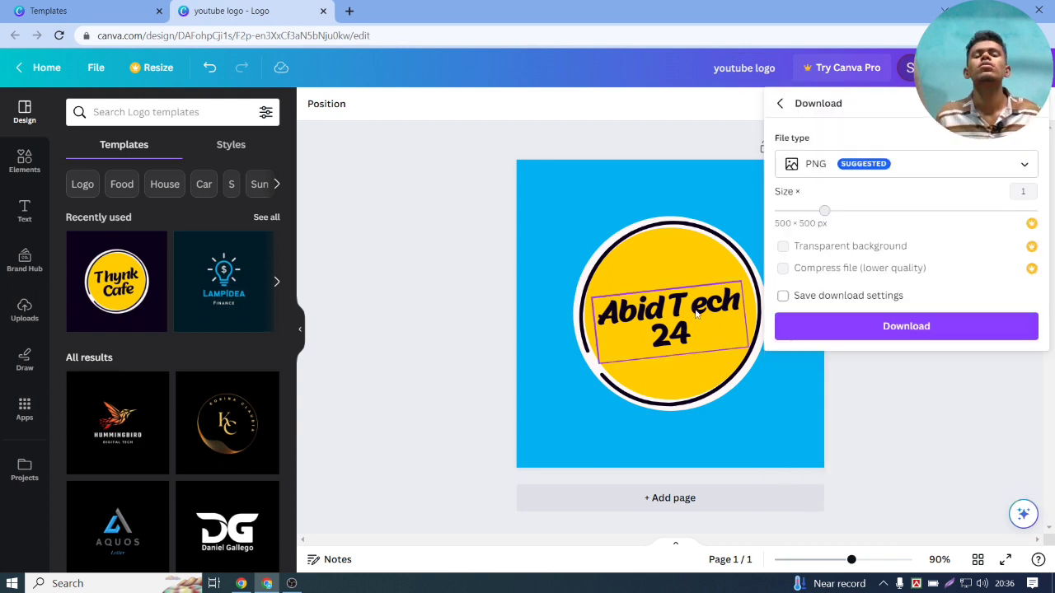
{"action": "left_click", "coordinate": [874, 326]}
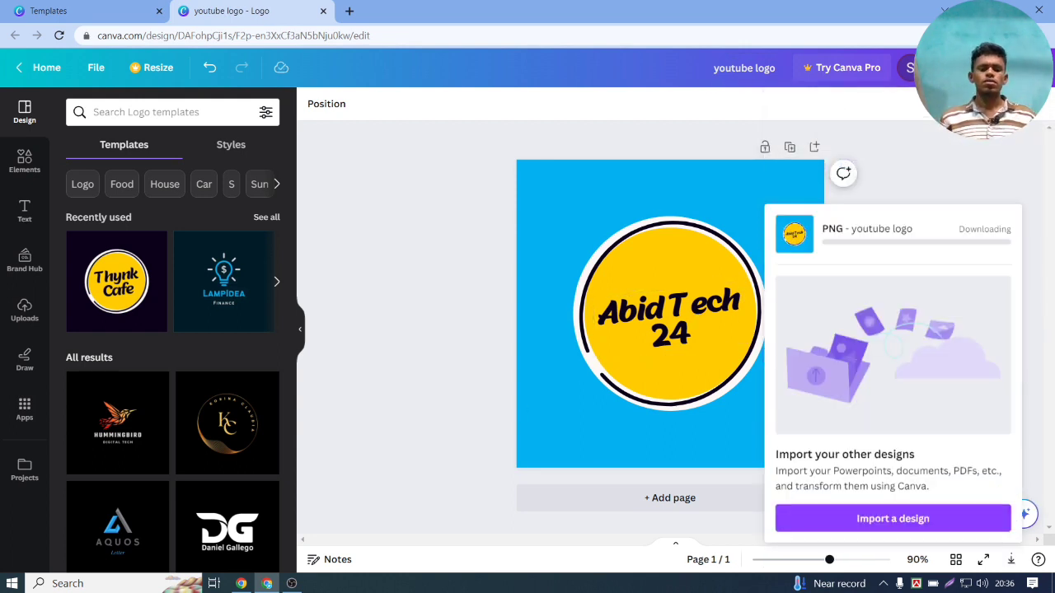
{"action": "left_click", "coordinate": [260, 580]}
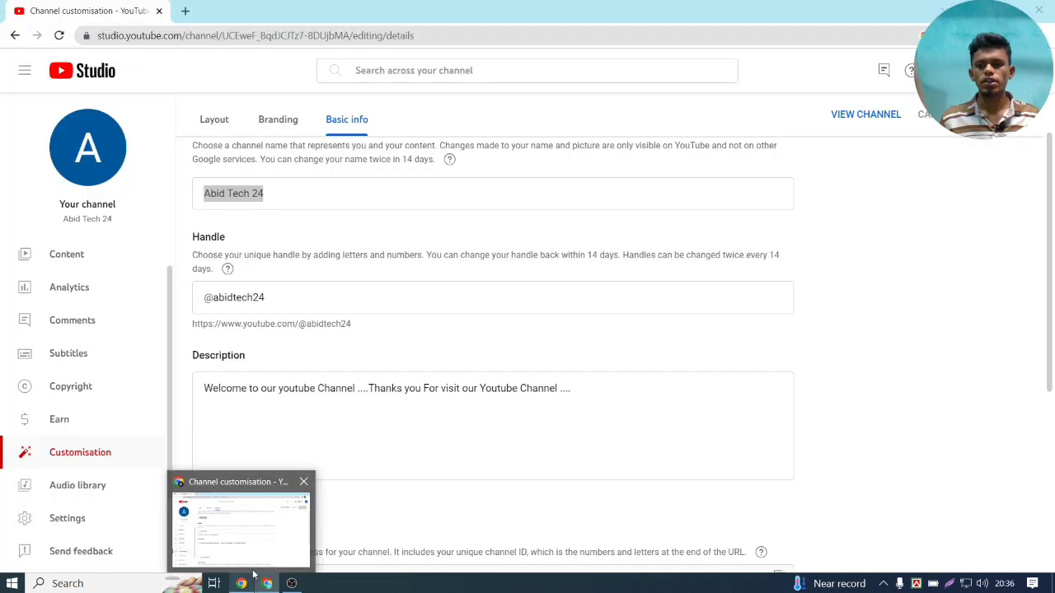
{"action": "left_click", "coordinate": [260, 580]}
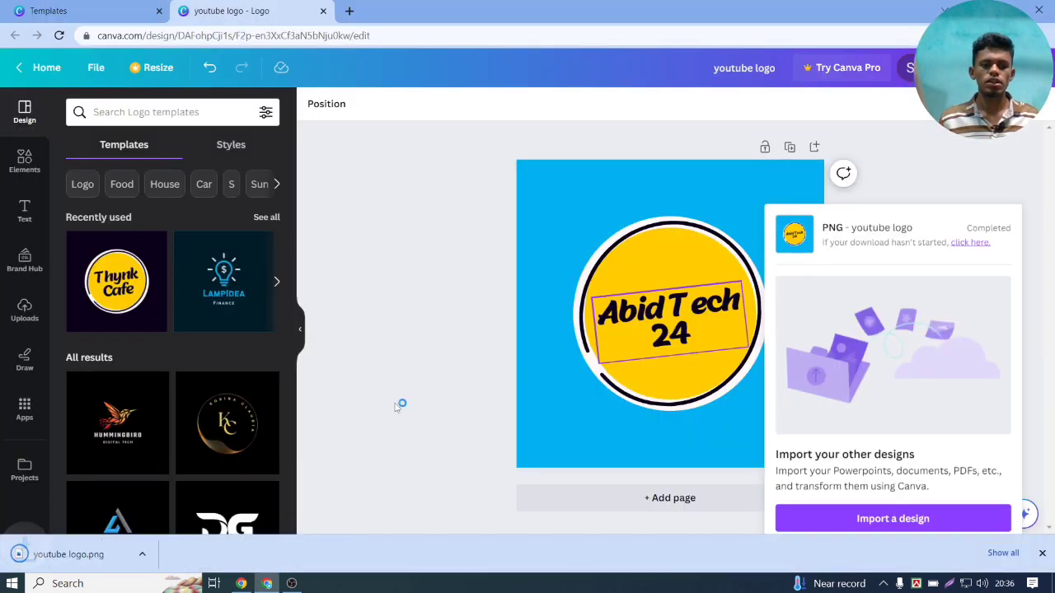
Switch to YouTube Studio and set the downloaded "youtube logo" PNG as the channel's profile picture in the branding settings.
{"action": "left_click", "coordinate": [262, 583]}
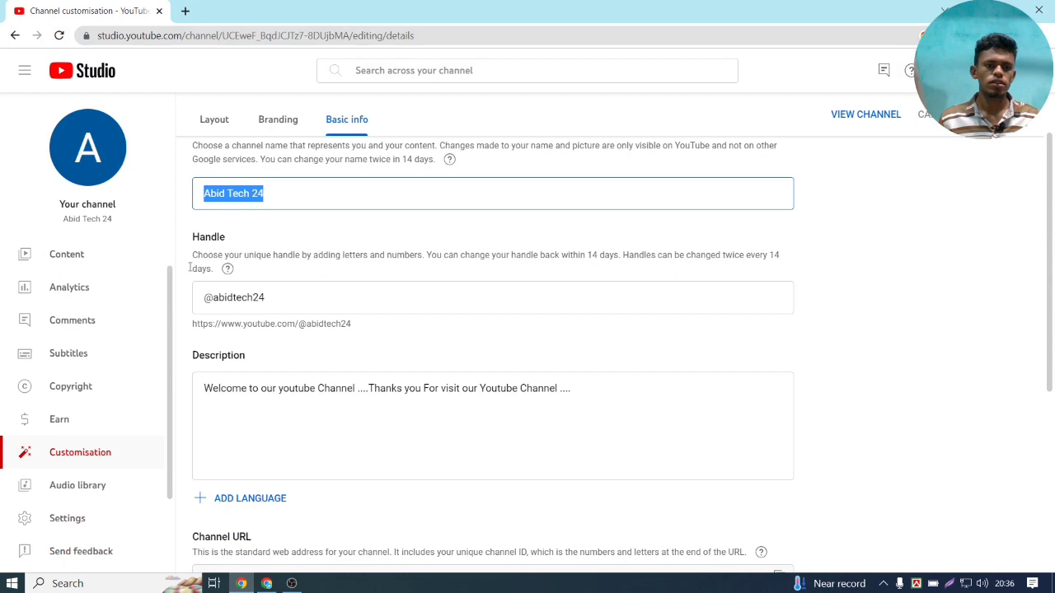
{"action": "scroll", "coordinate": [118, 271], "scroll_direction": "up", "scroll_amount": 1}
{"action": "scroll", "coordinate": [296, 256], "scroll_direction": "up", "scroll_amount": 2}
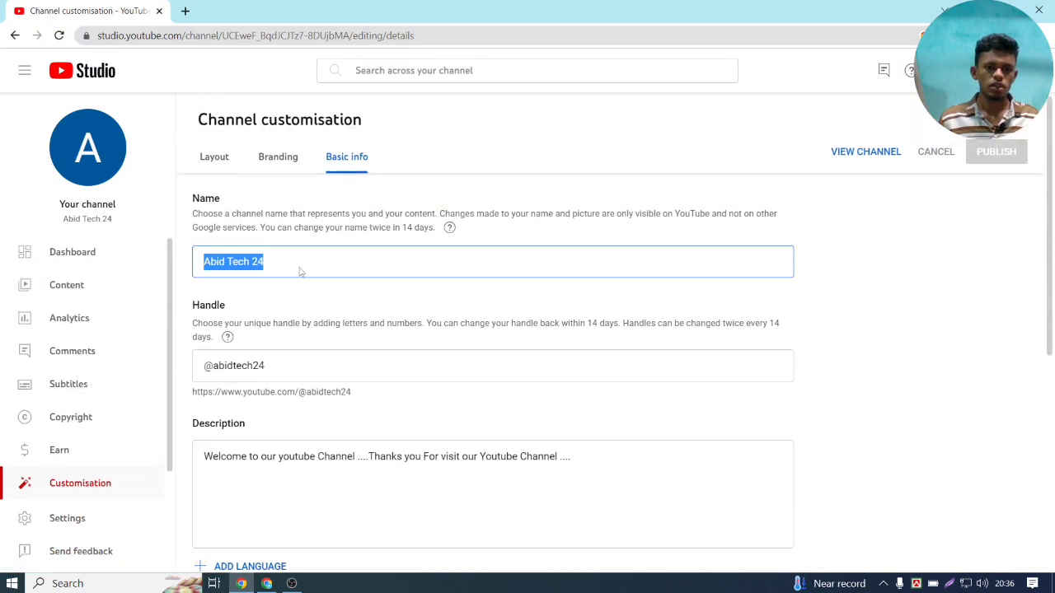
{"action": "left_click", "coordinate": [280, 158]}
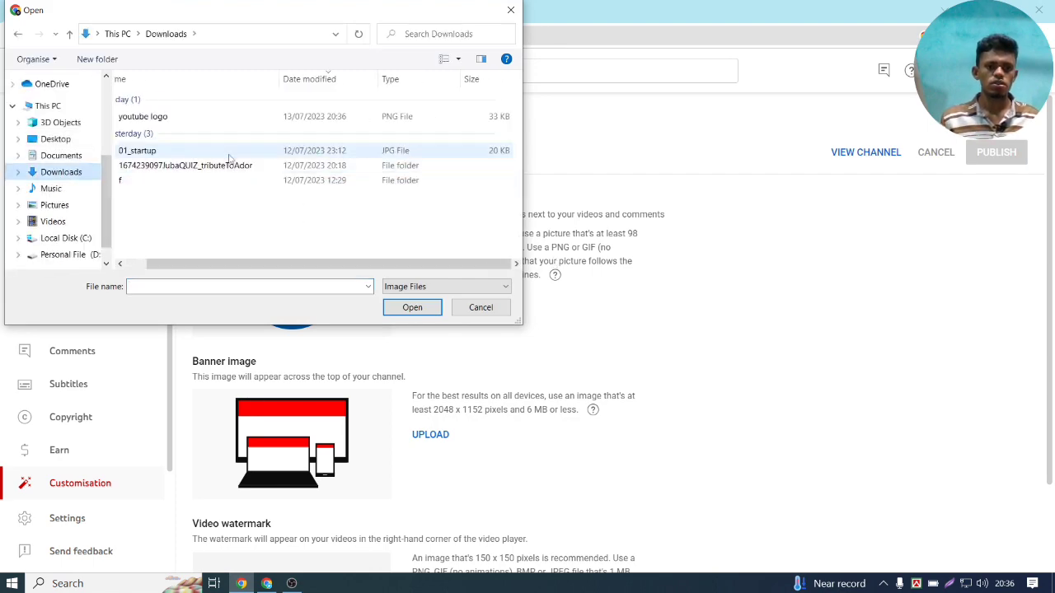
{"action": "double_click", "coordinate": [189, 116]}
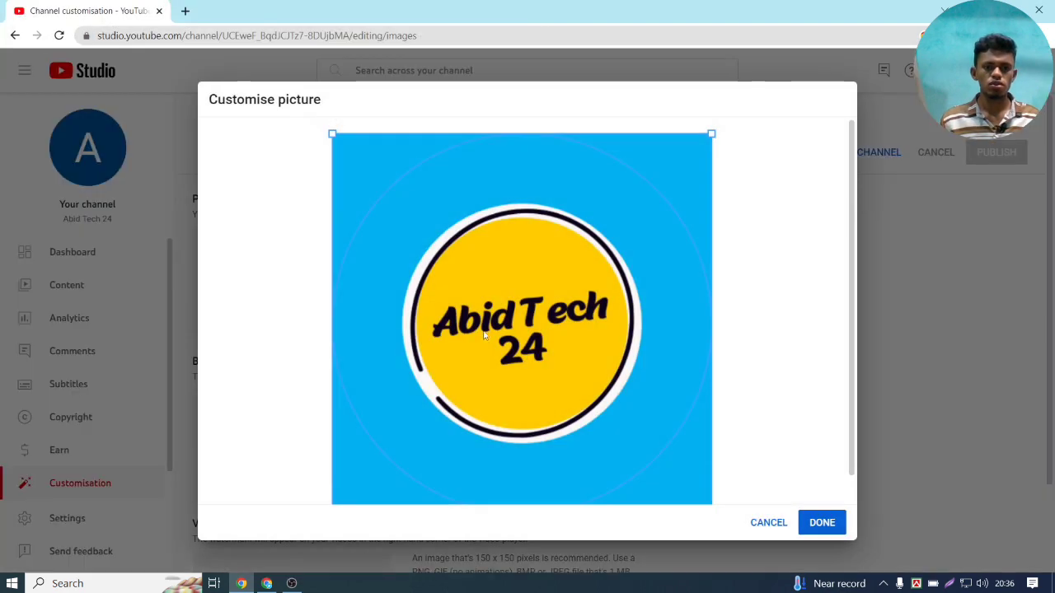
{"action": "left_click", "coordinate": [840, 522]}
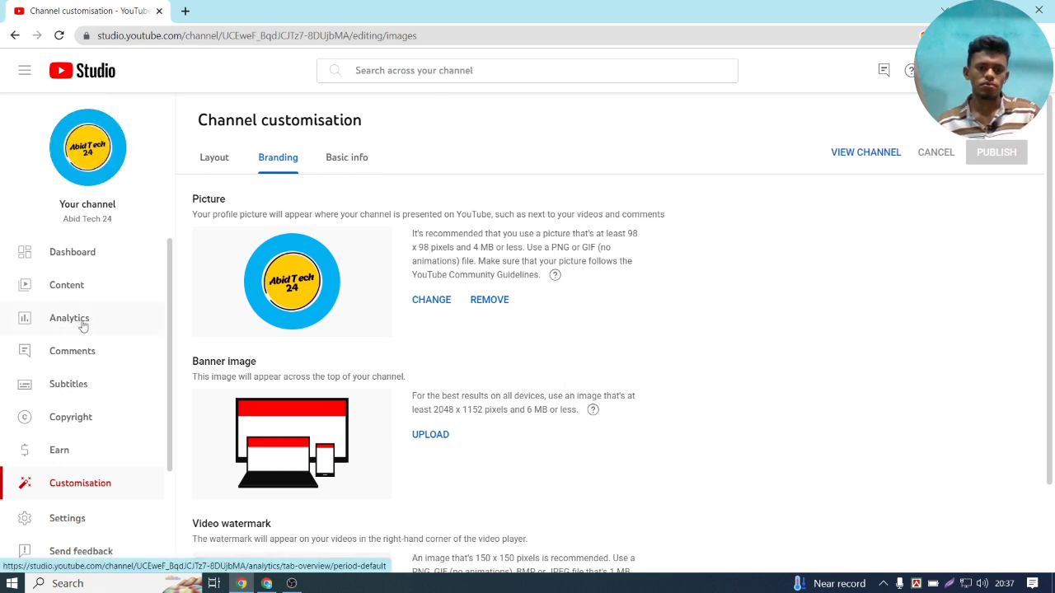
View the Abid Tech 24 channel page on YouTube and reload it to check the profile picture.
{"action": "left_click", "coordinate": [86, 153]}
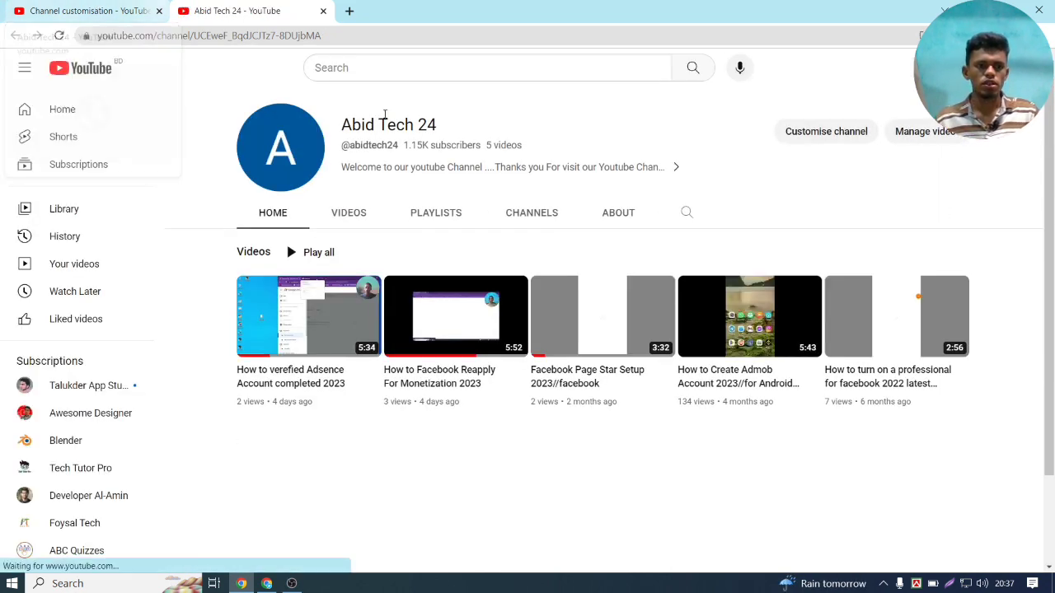
{"action": "left_click", "coordinate": [60, 35]}
{"action": "left_click", "coordinate": [88, 11]}
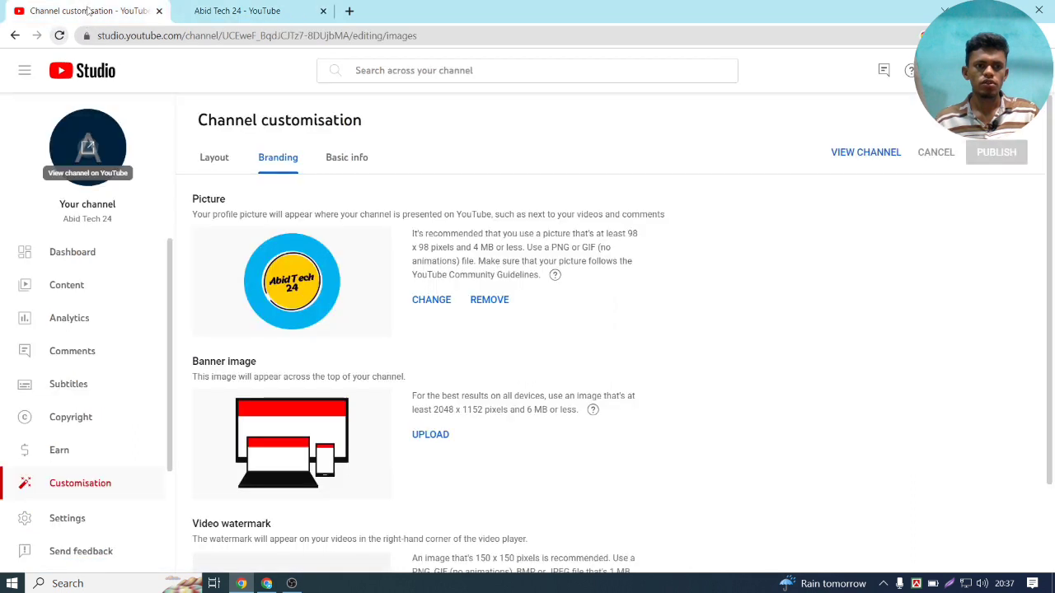
{"action": "left_click", "coordinate": [855, 158]}
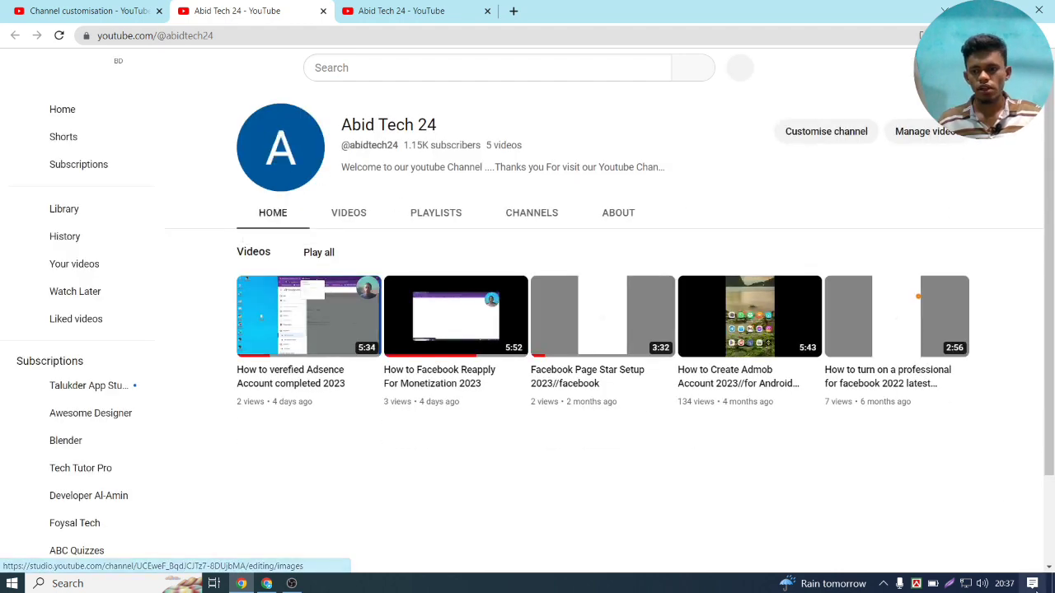
{"action": "left_click", "coordinate": [1031, 583]}
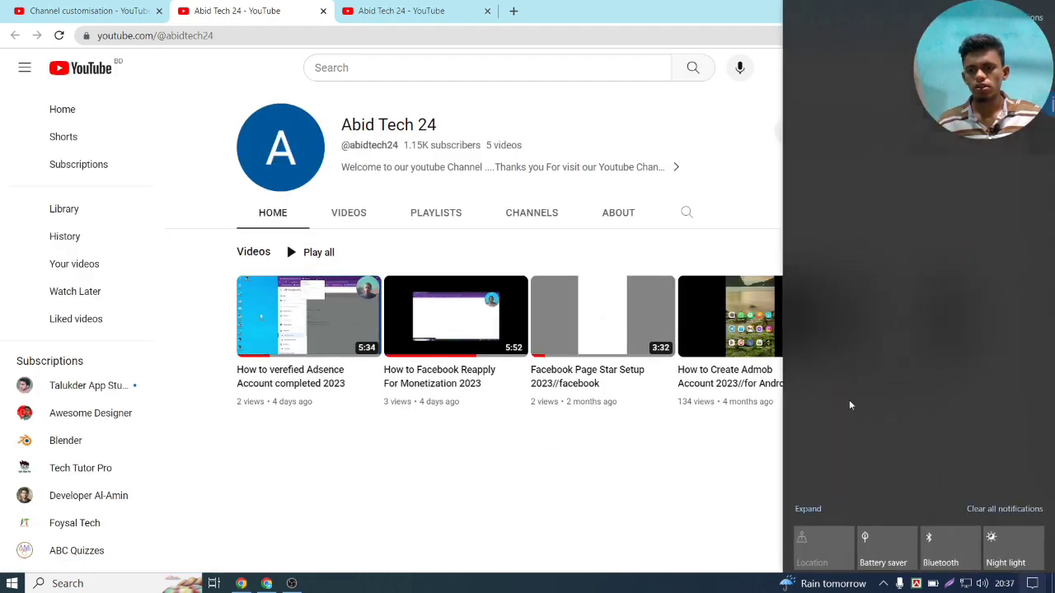
{"action": "left_click", "coordinate": [381, 19]}
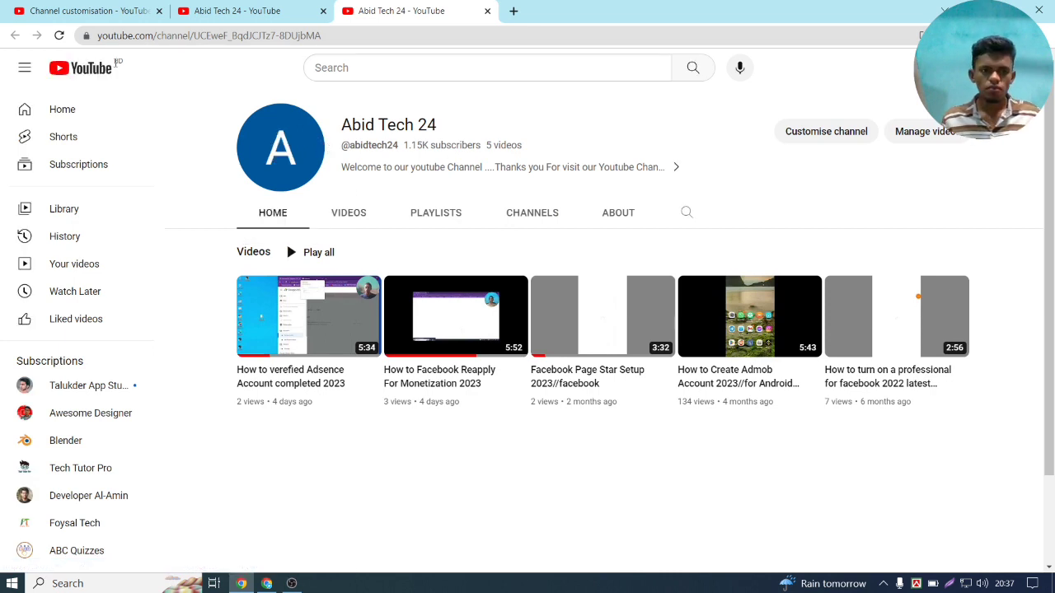
{"action": "left_click", "coordinate": [58, 35]}
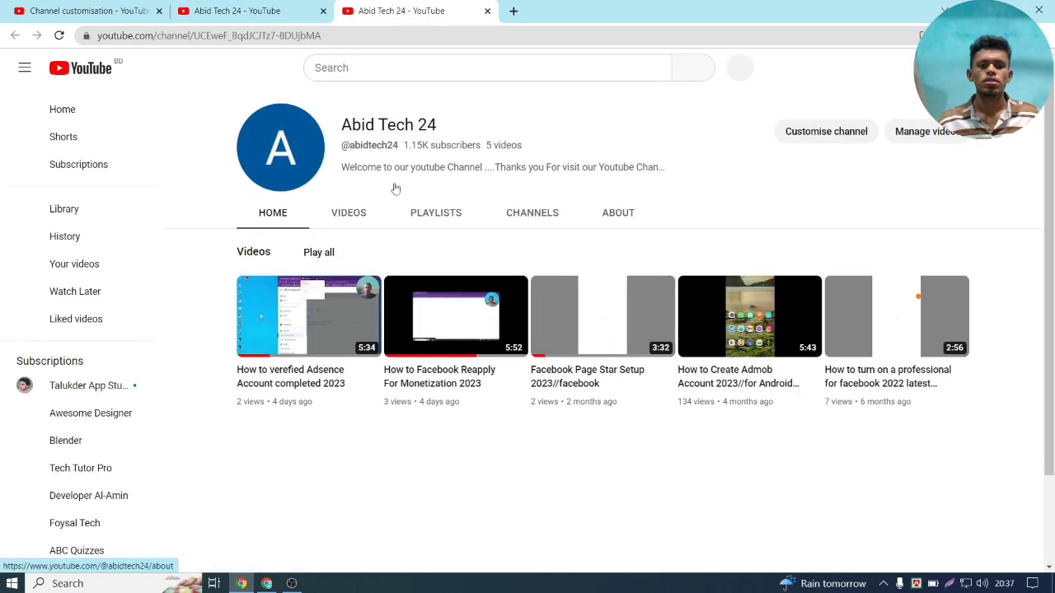
Alternate between the channel's Videos and Home sections to check for the updated profile picture.
{"action": "left_click", "coordinate": [353, 219]}
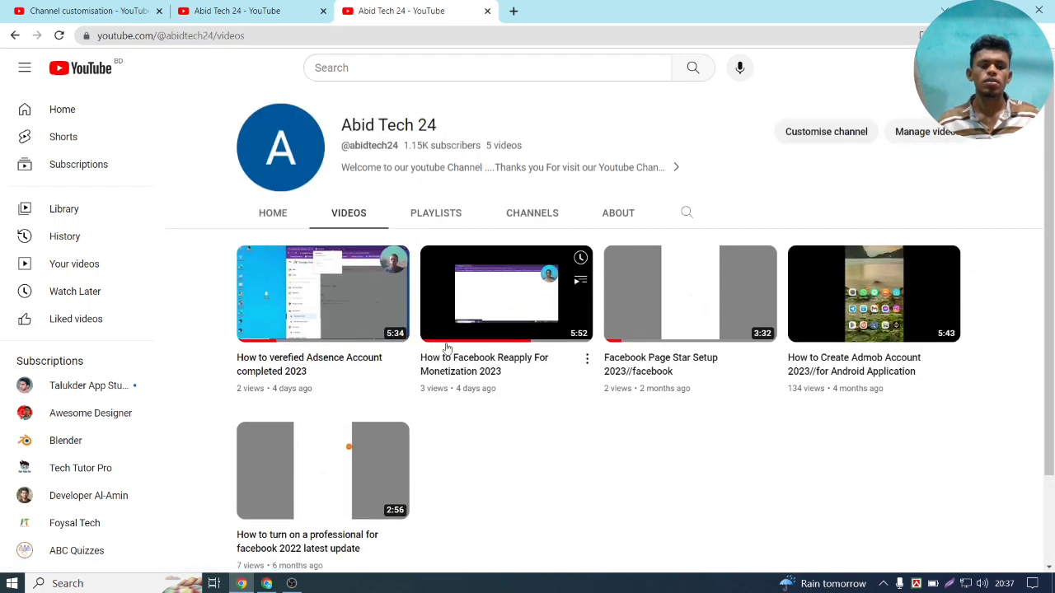
{"action": "left_click", "coordinate": [272, 214]}
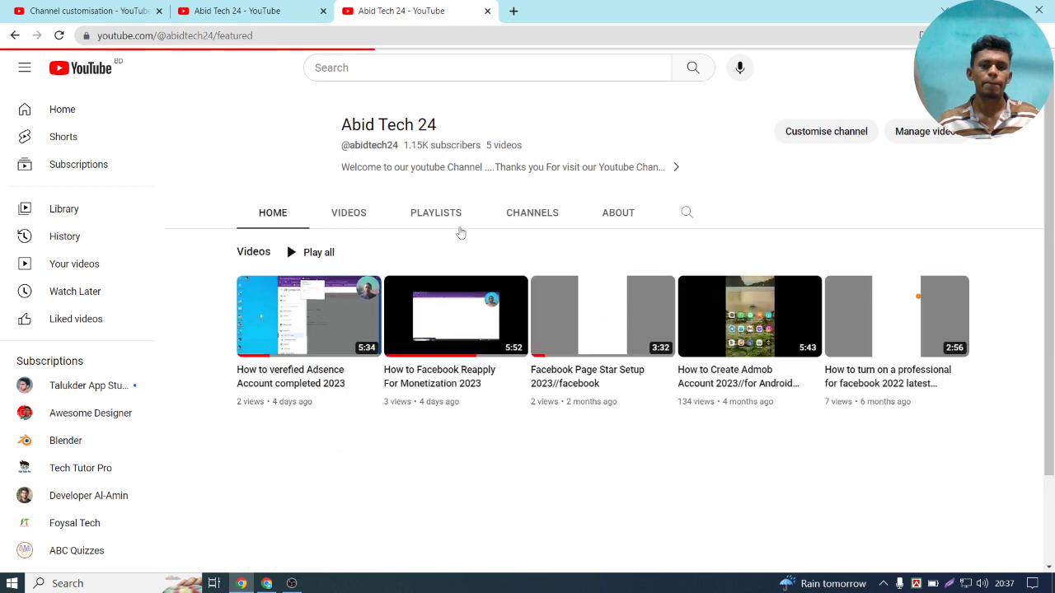
{"action": "left_click", "coordinate": [349, 227]}
{"action": "left_click", "coordinate": [285, 218]}
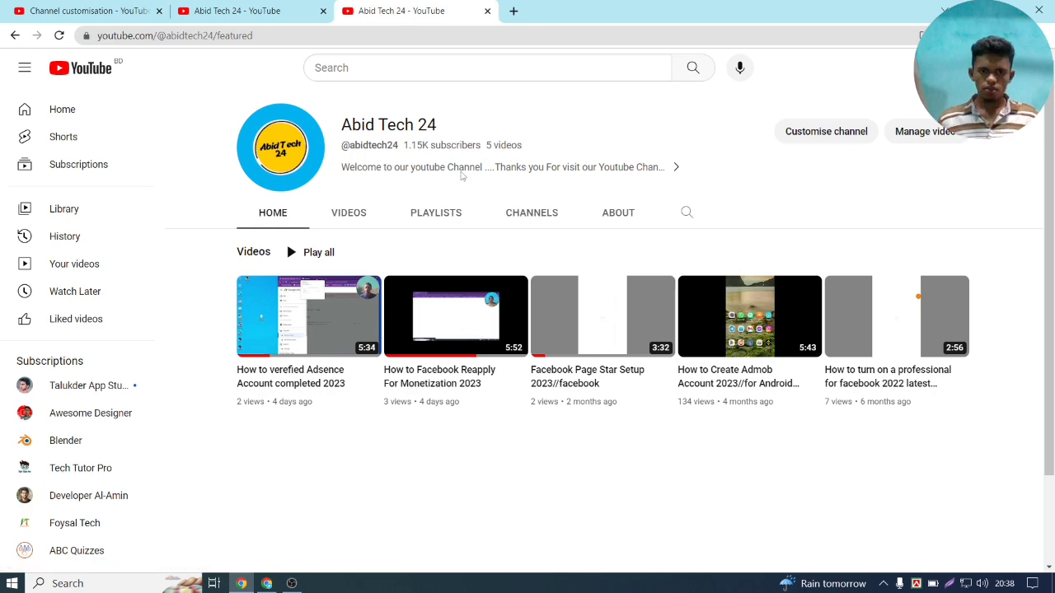
{"action": "left_click", "coordinate": [291, 584]}
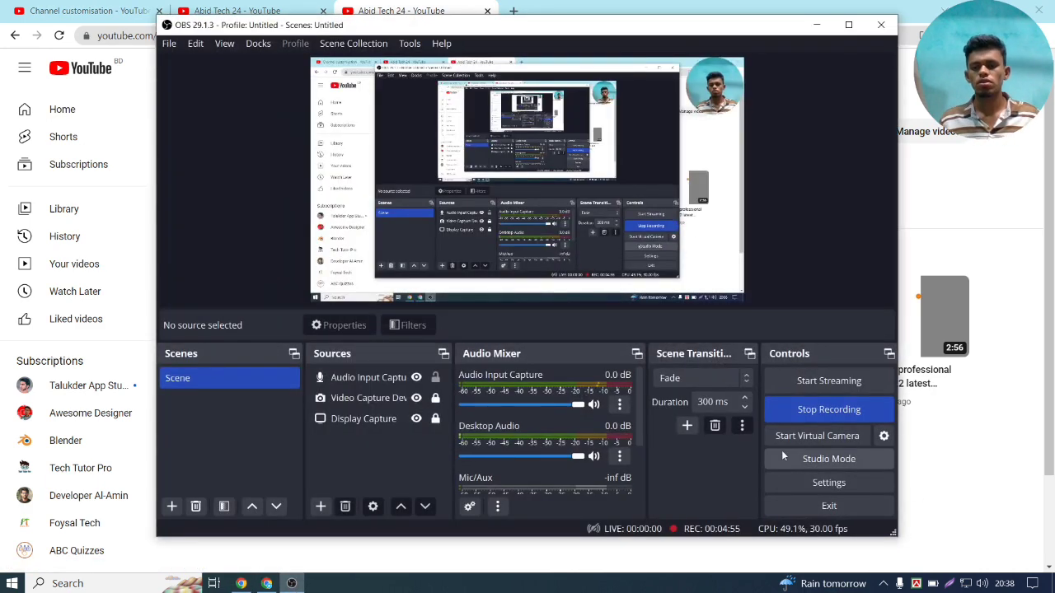
{"action": "left_click", "coordinate": [923, 399]}
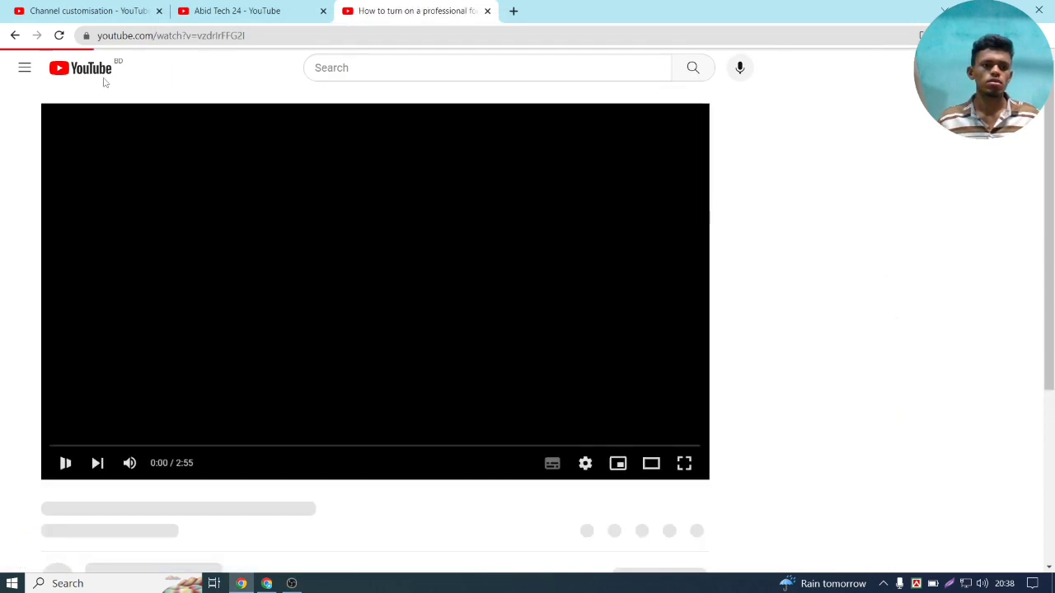
{"action": "left_click", "coordinate": [285, 10]}
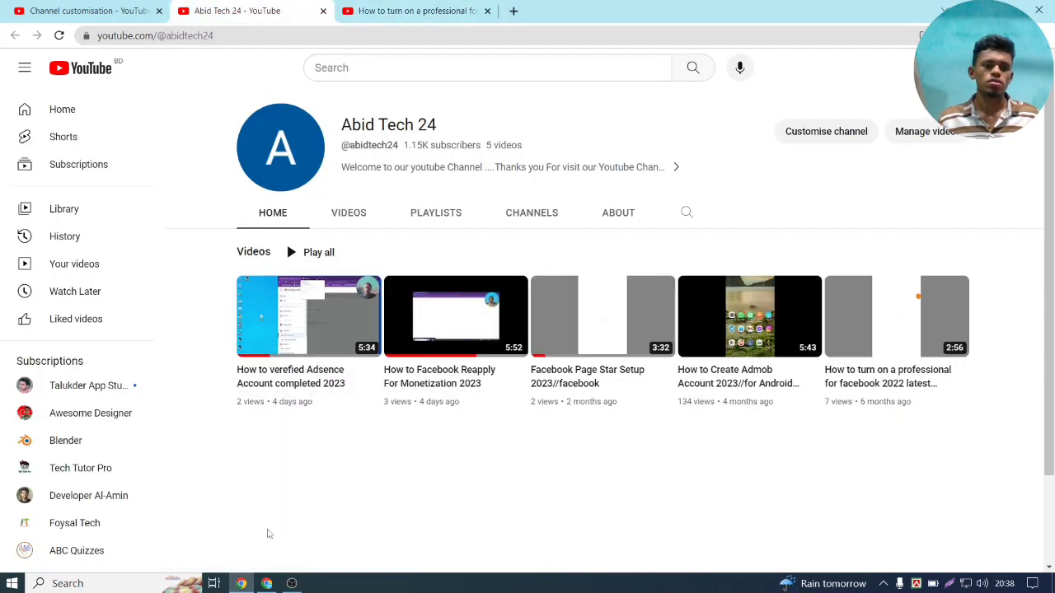
{"action": "left_click", "coordinate": [292, 583]}
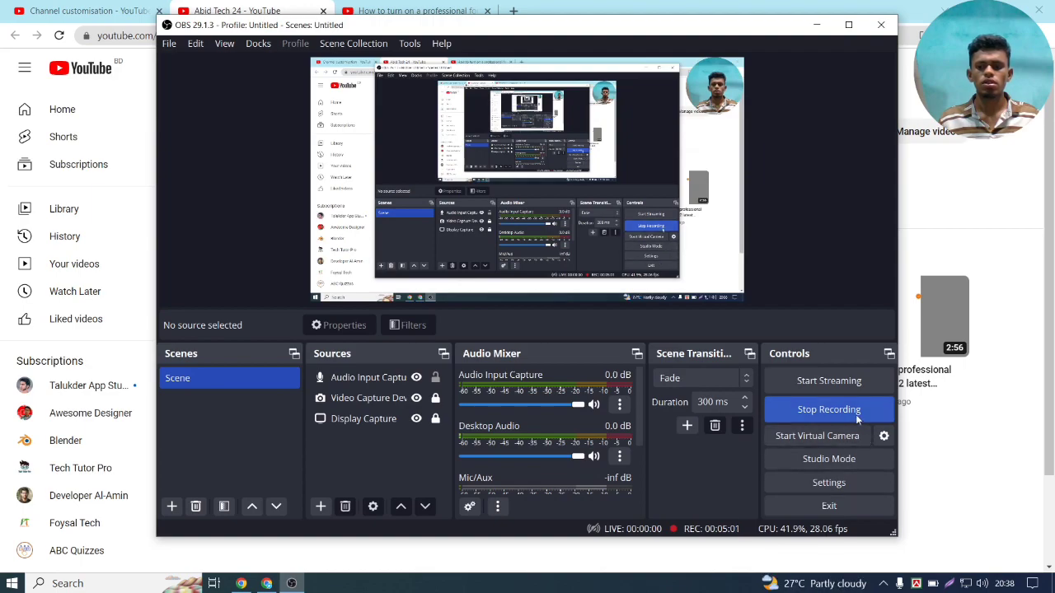